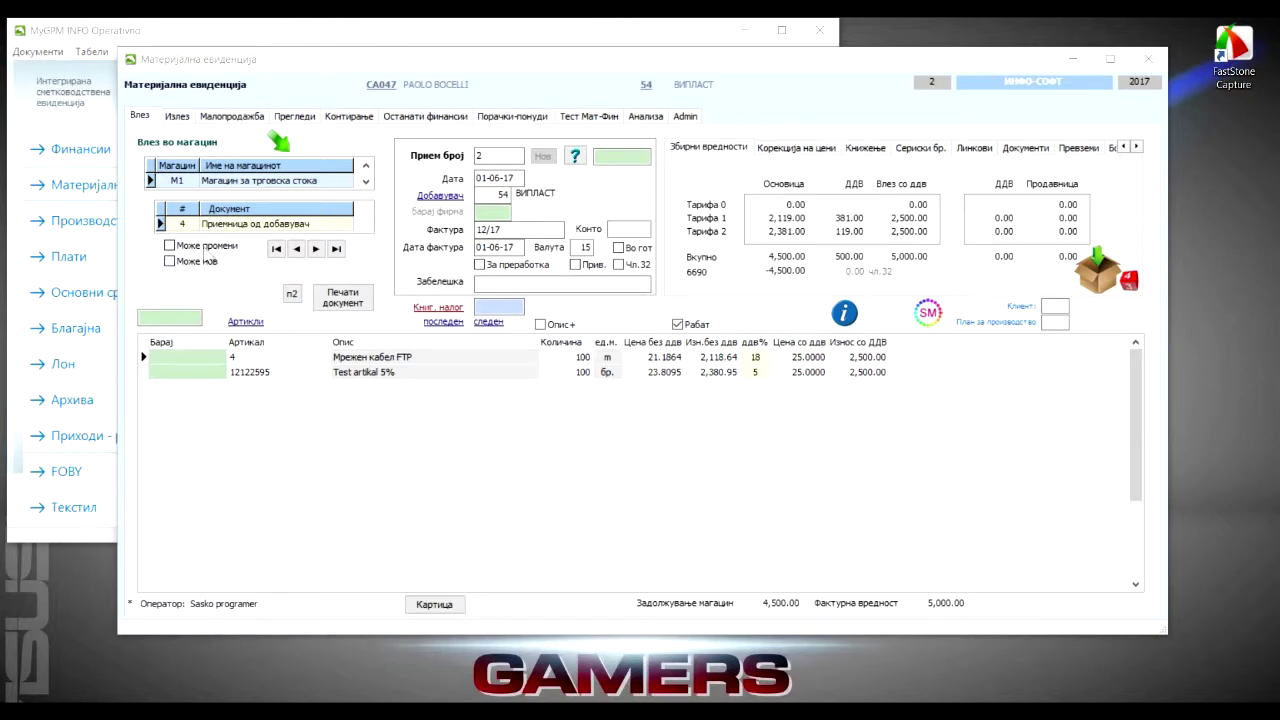
Select the store Продавница P1, allow new entries, and create a new supplier receipt (Приемница од добавувач).
left_click(223, 168)
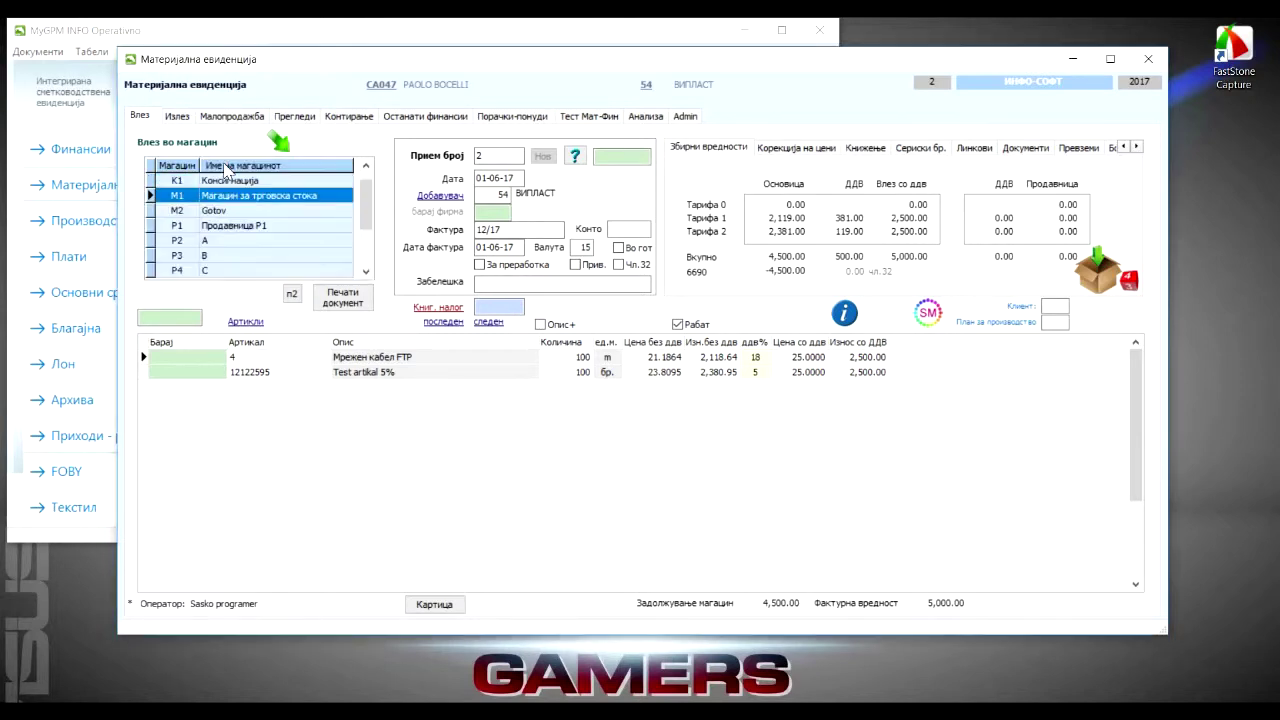
left_click(208, 226)
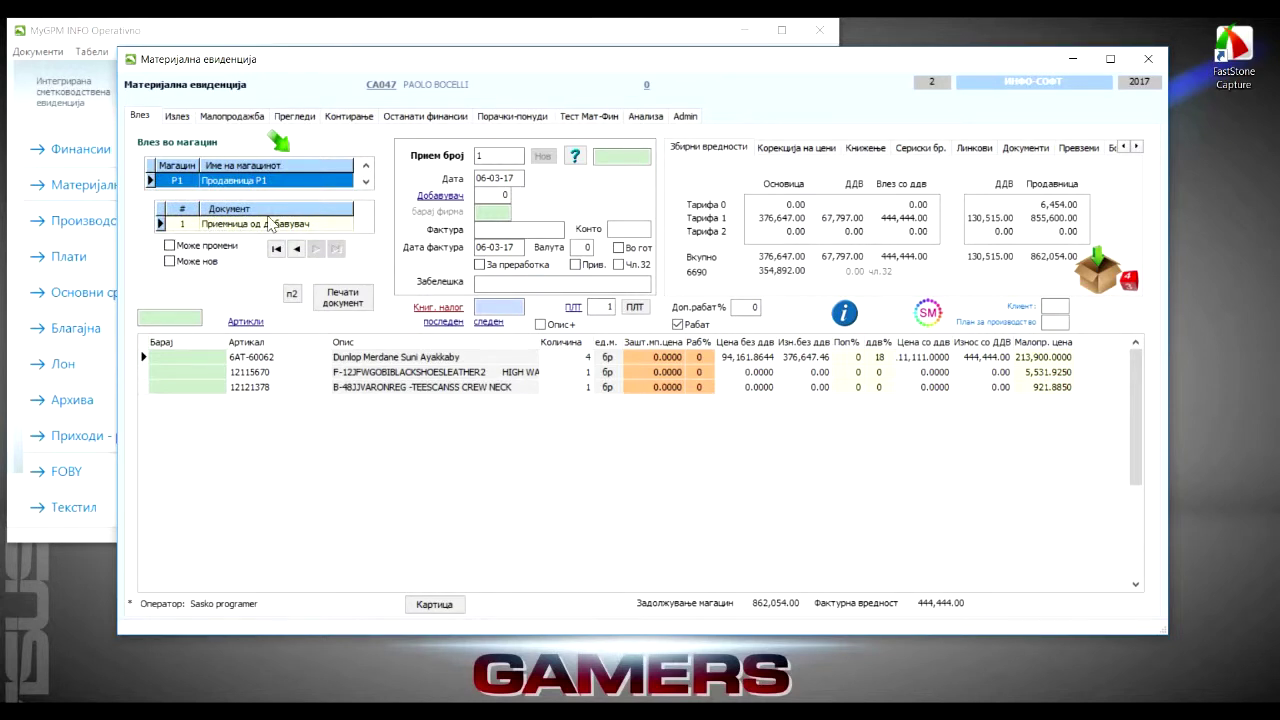
left_click(170, 261)
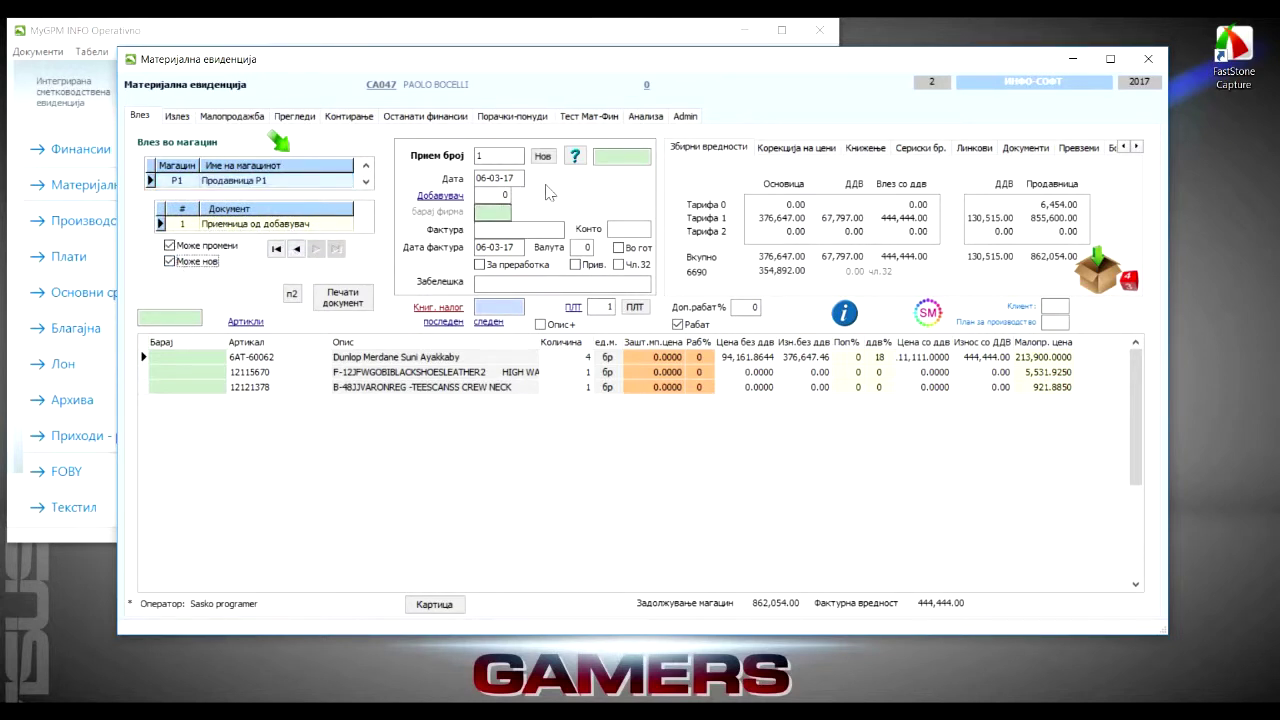
left_click(542, 157)
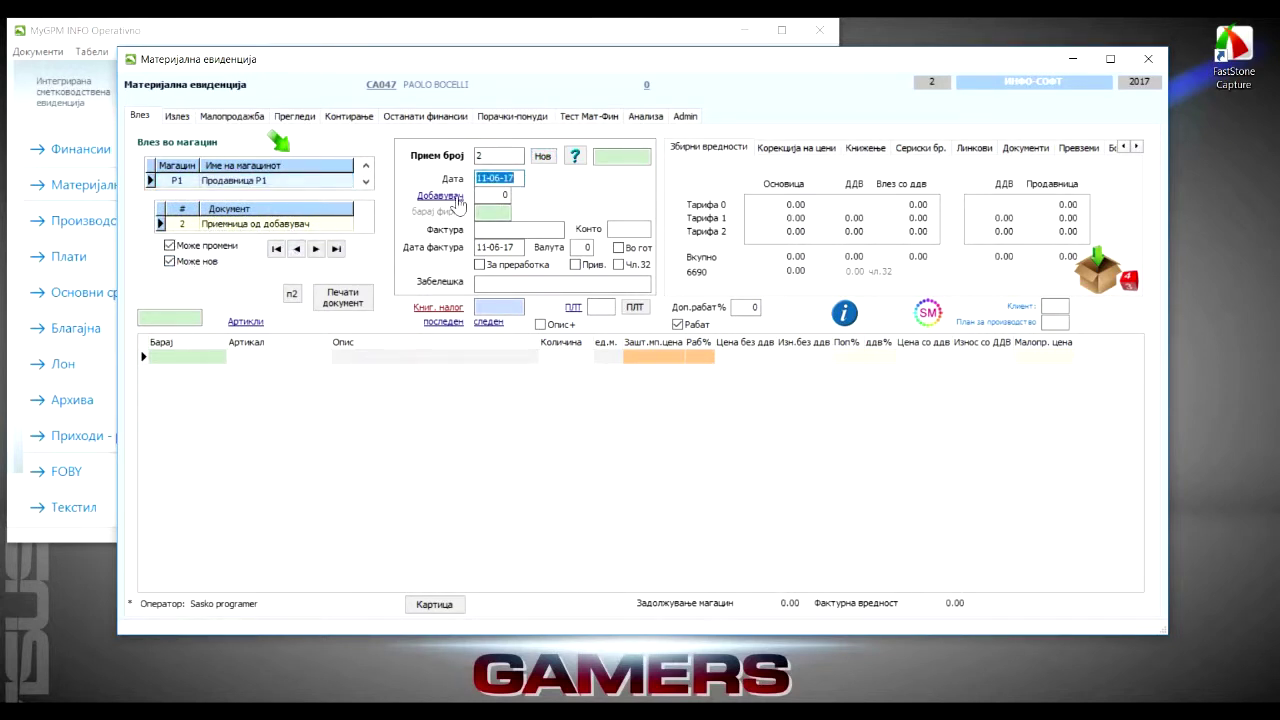
Choose ВИПЛАСТ (54) as the receipt's supplier and enter invoice number 15.
left_click(483, 211)
type("as")
key("Return")
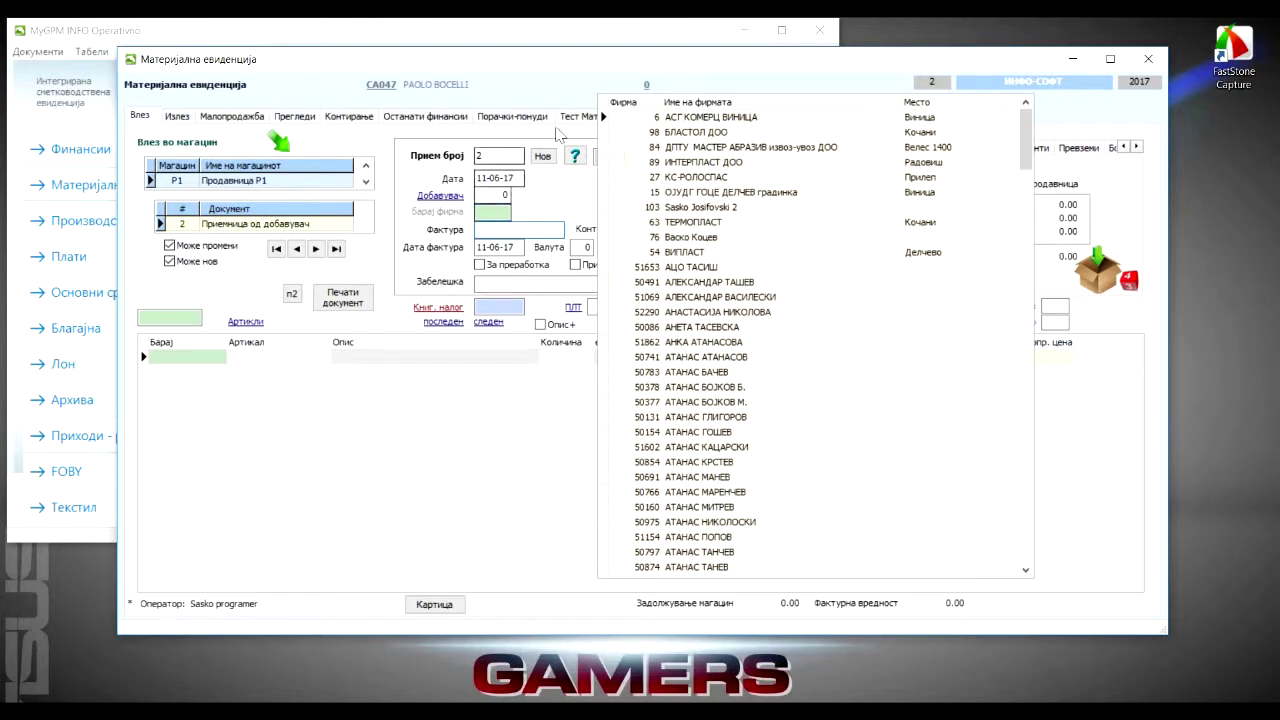
left_click(676, 254)
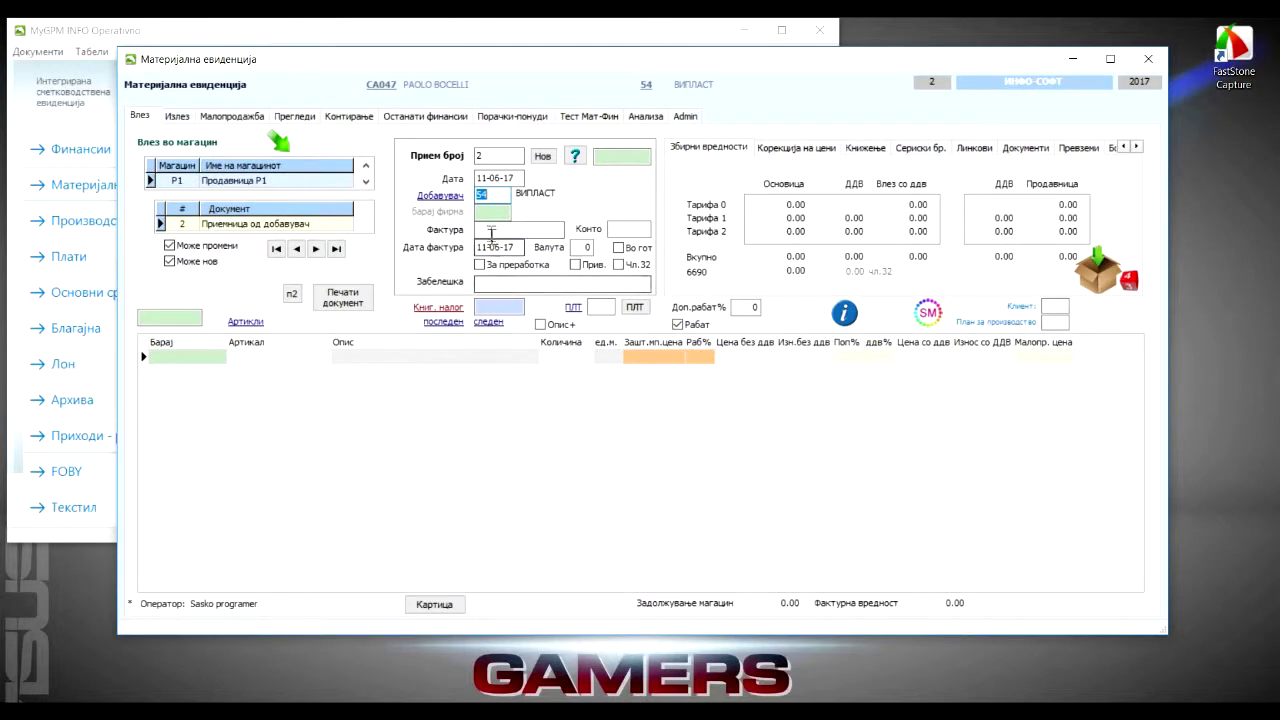
key("Return")
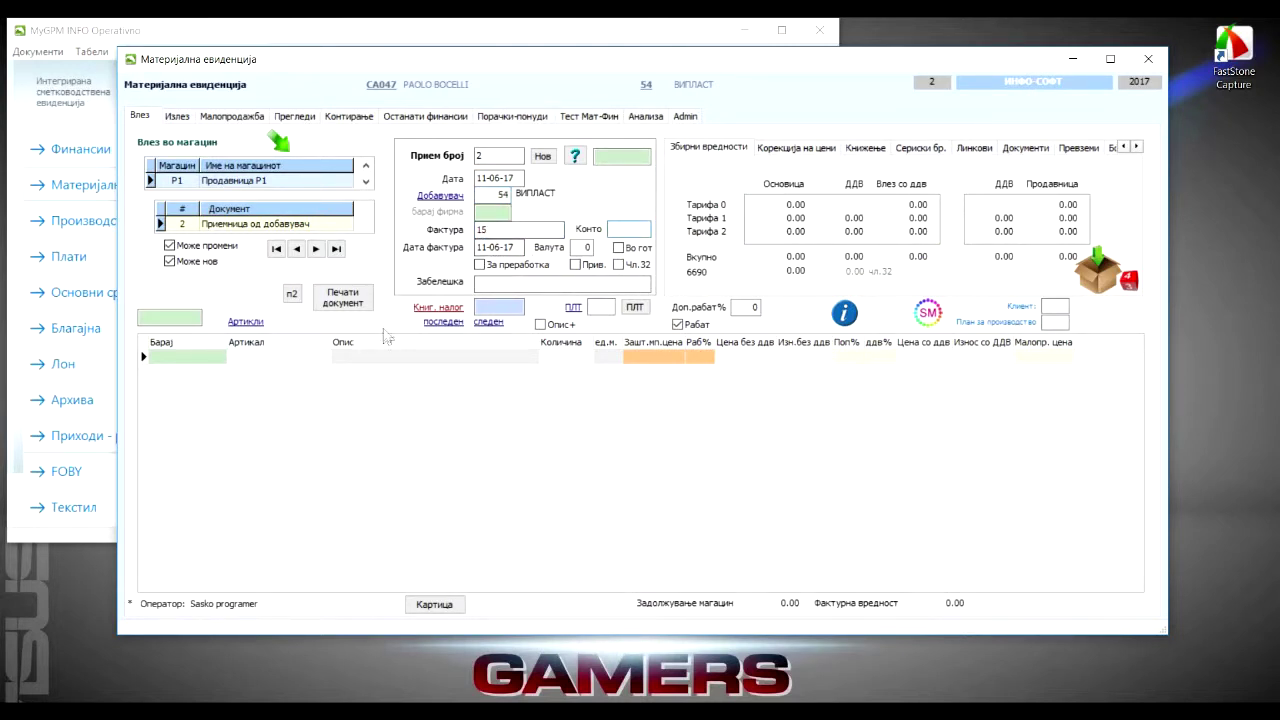
Search the articles for "test", add Test artikal 5% as the first receipt line, and set its quantity to 15.
left_click(176, 362)
type("test")
key("Return")
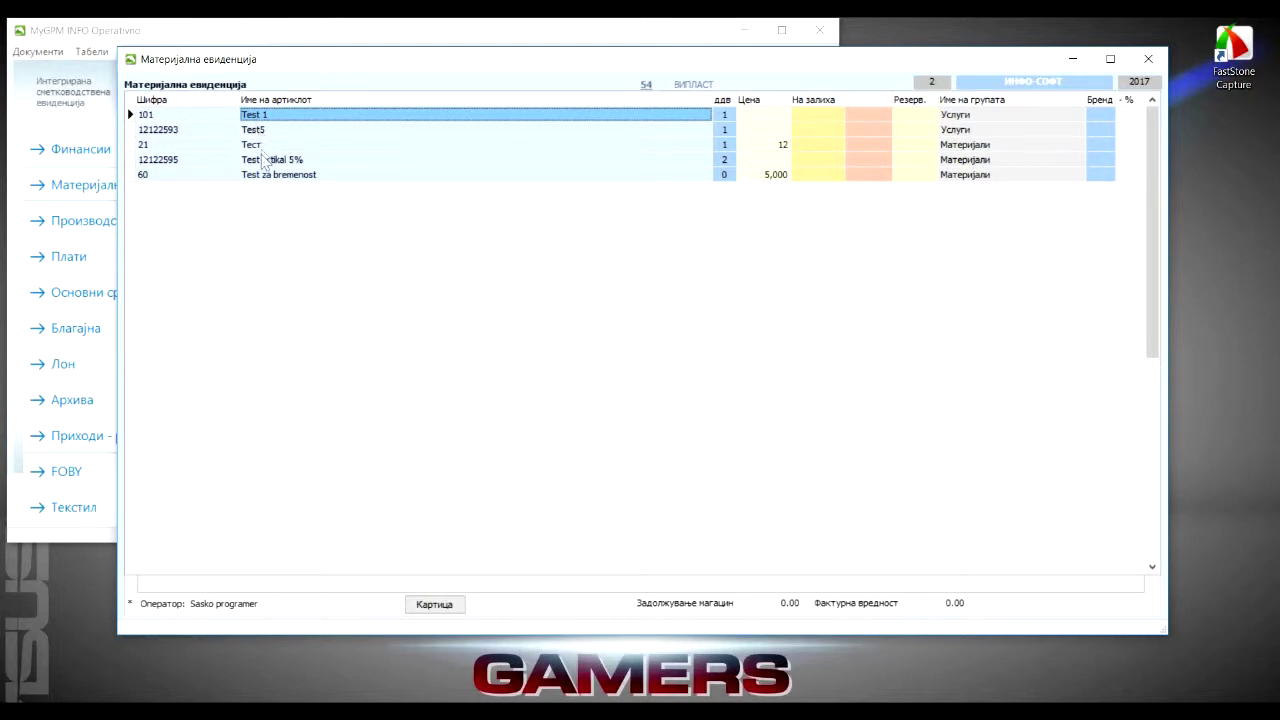
double_click(266, 160)
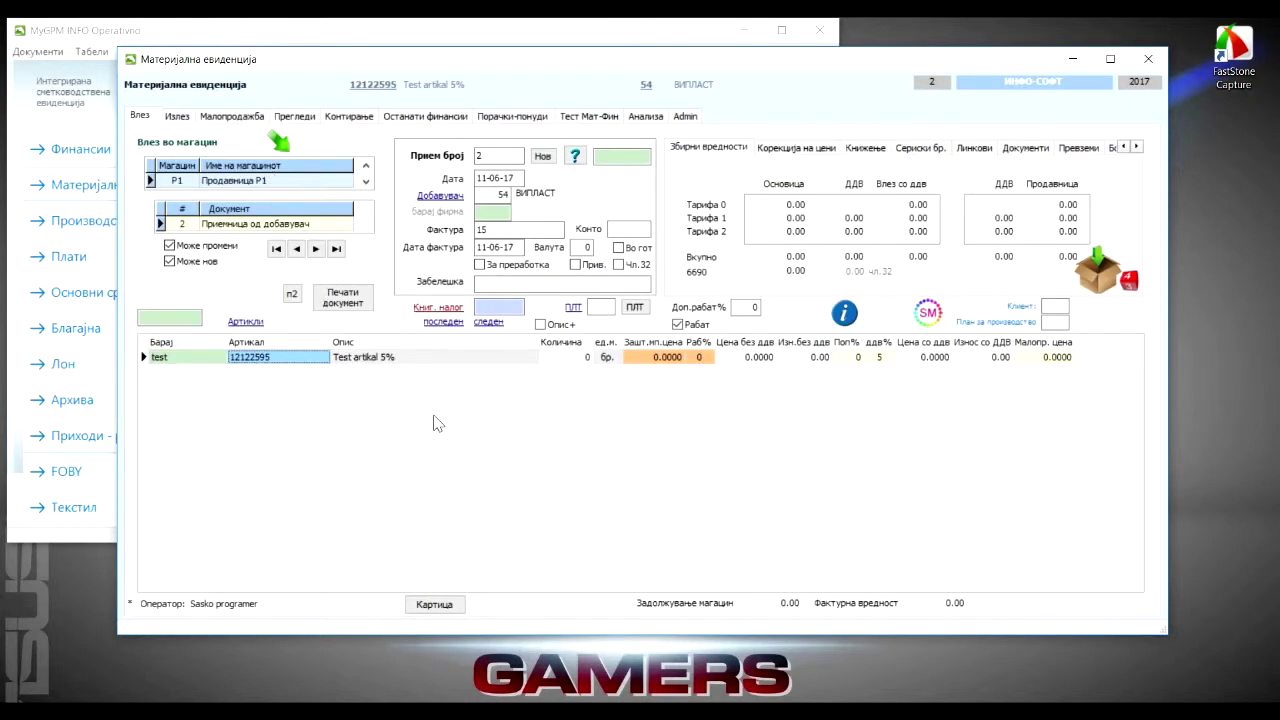
key("Return")
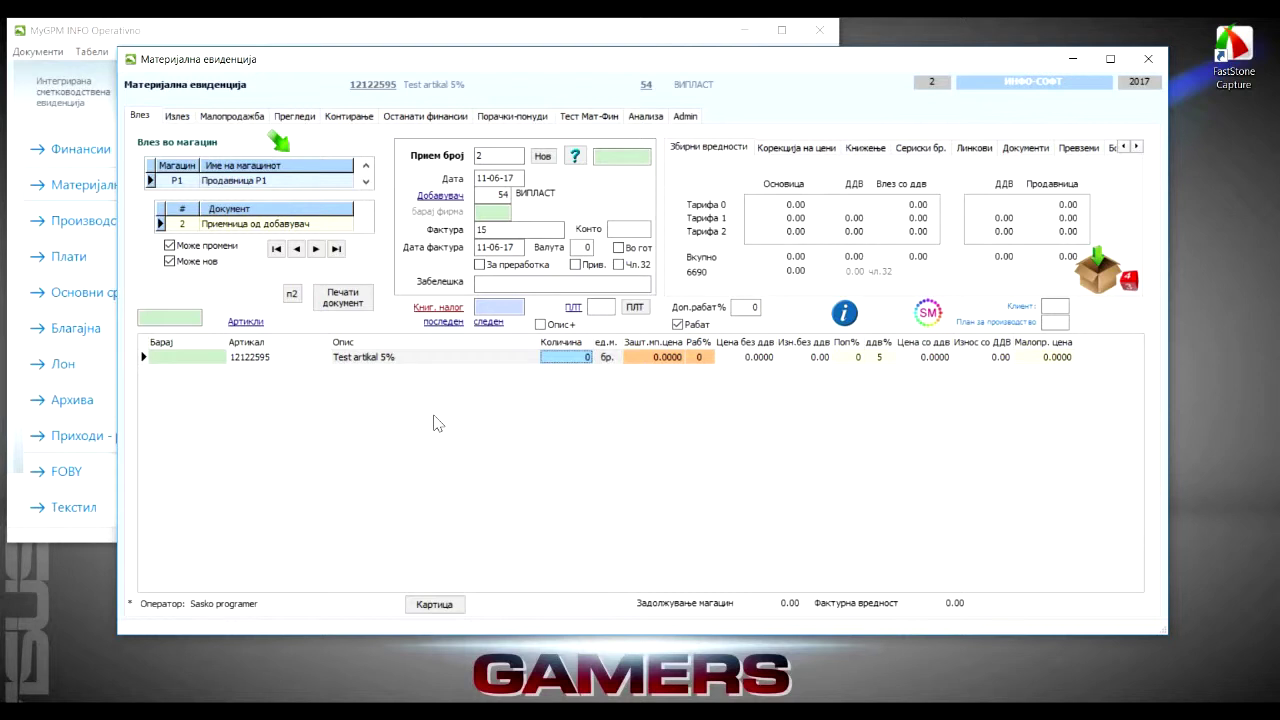
type("15")
key("Return")
Set the Test artikal 5% line's price with VAT to 14 and its retail price to 20.
key("Return")
key("Return")
key("Return")
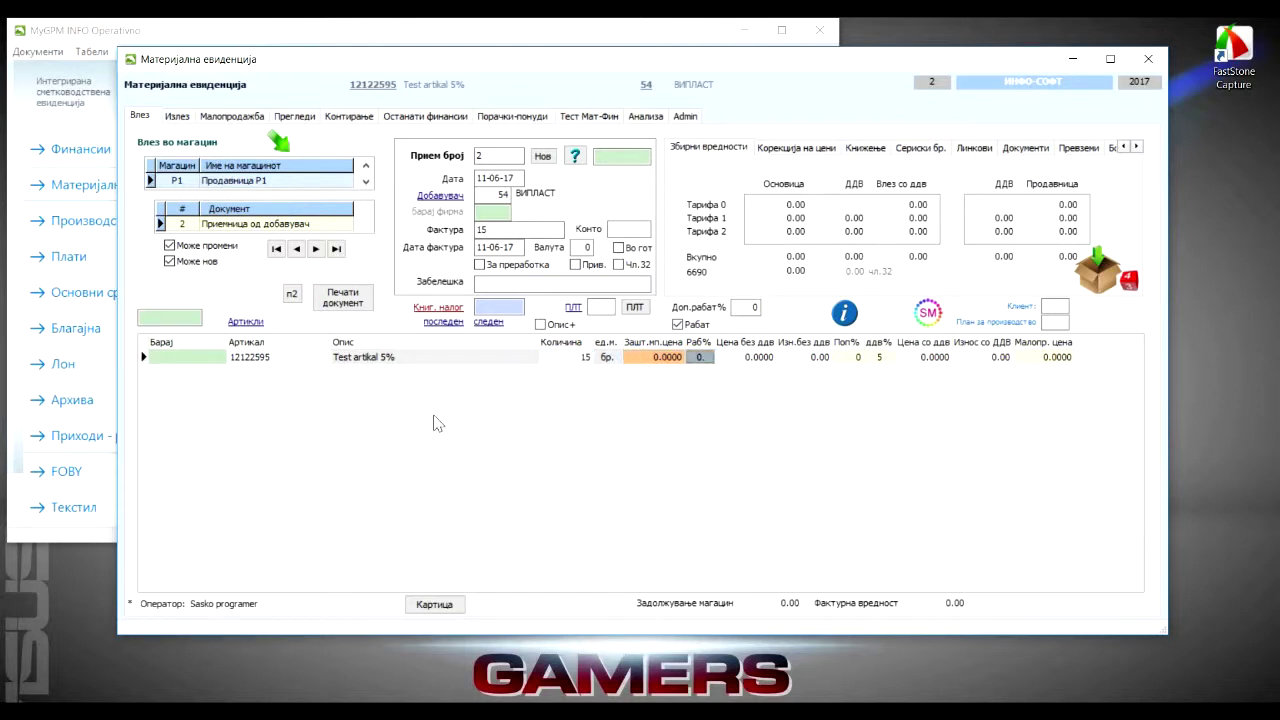
key("Return")
key("Return")
key("Return")
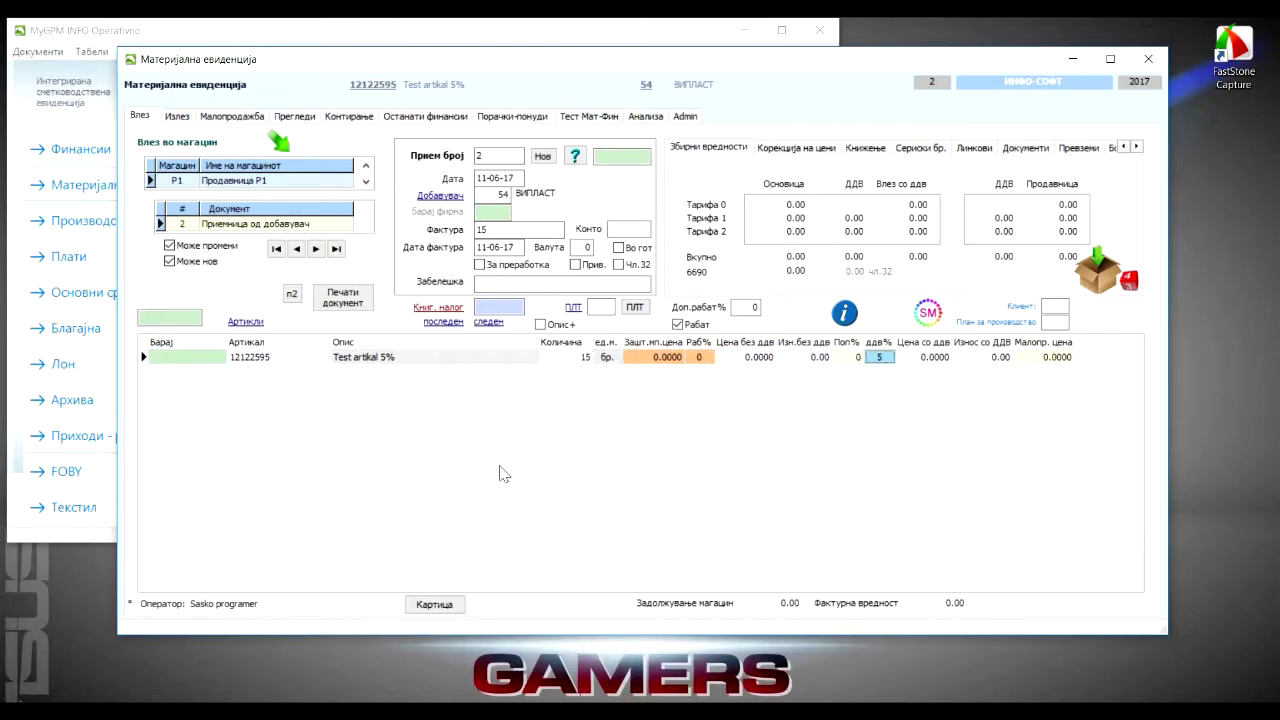
type("14")
key("Return")
key("Return")
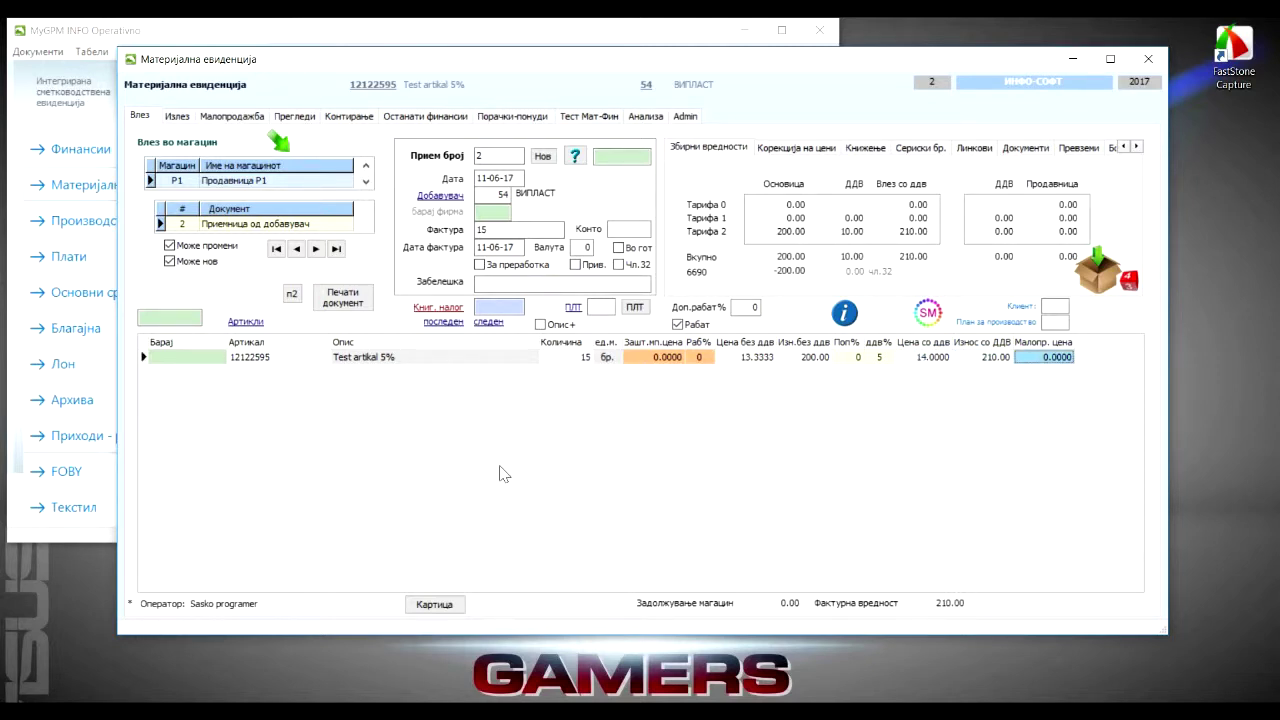
type("20")
key("Return")
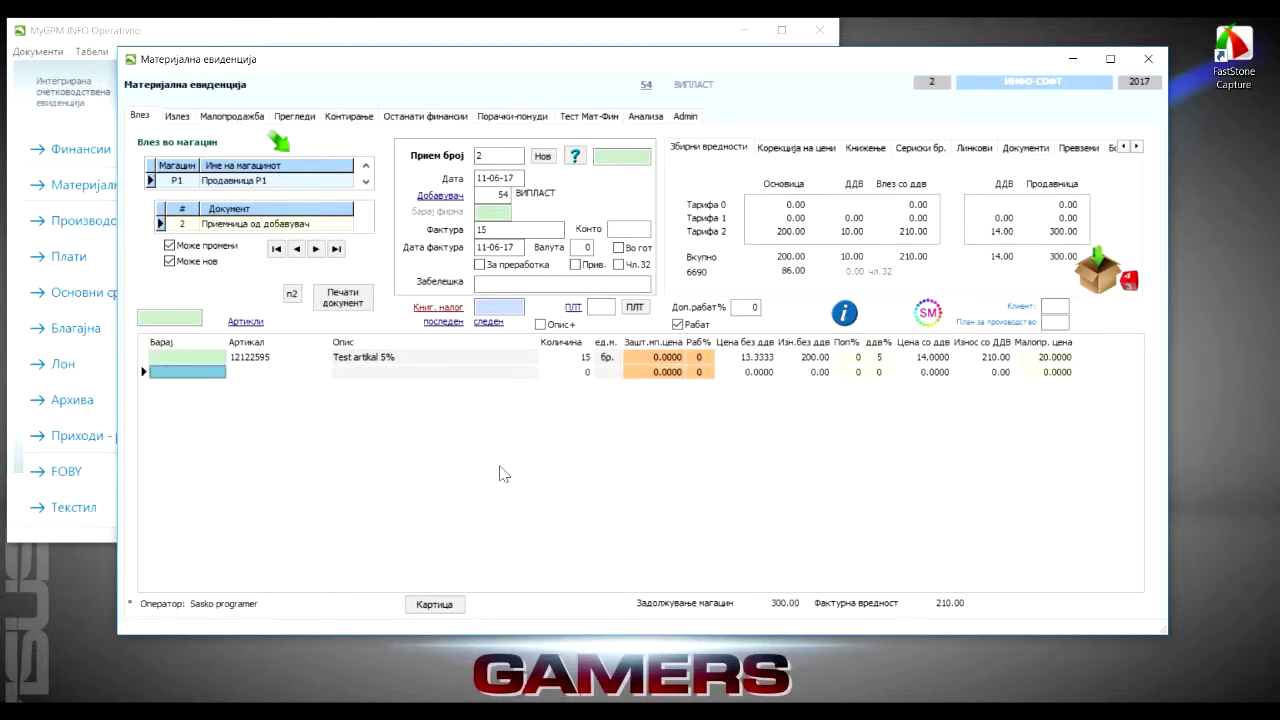
Search the articles for "a" and add Dunlop Garson Suni Bot as the second line with quantity 1.
key("Return")
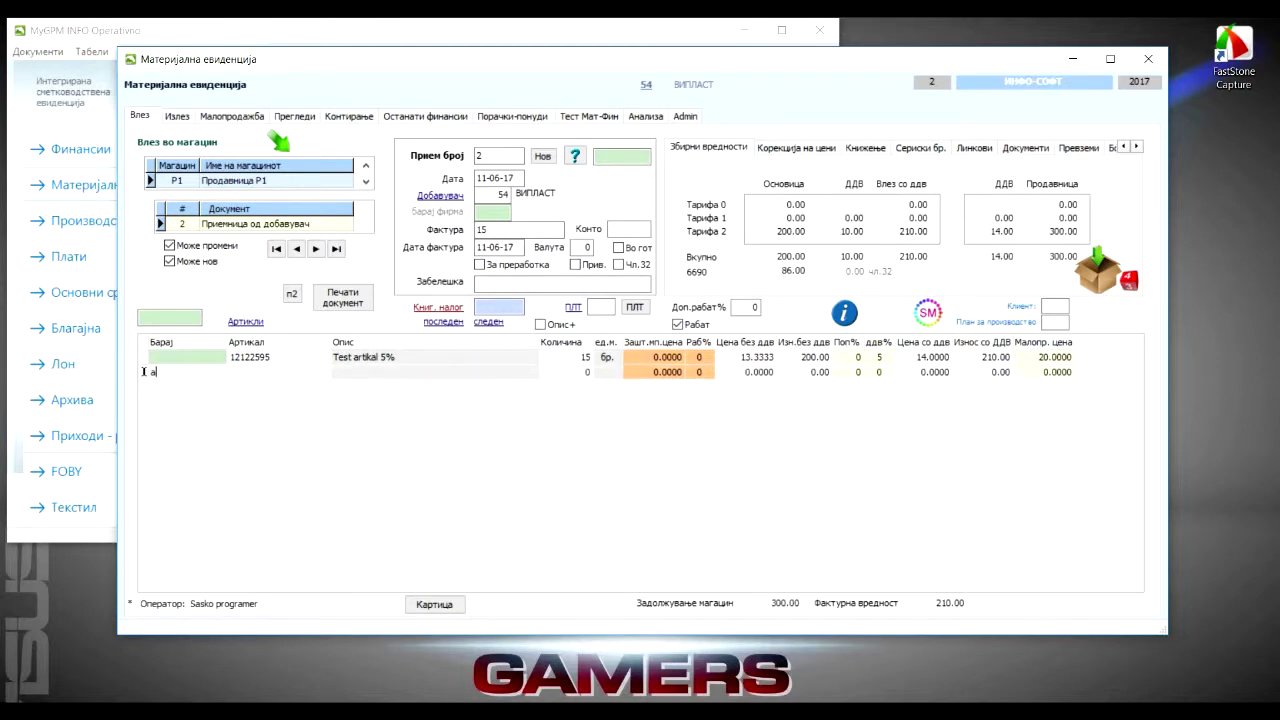
key("Return")
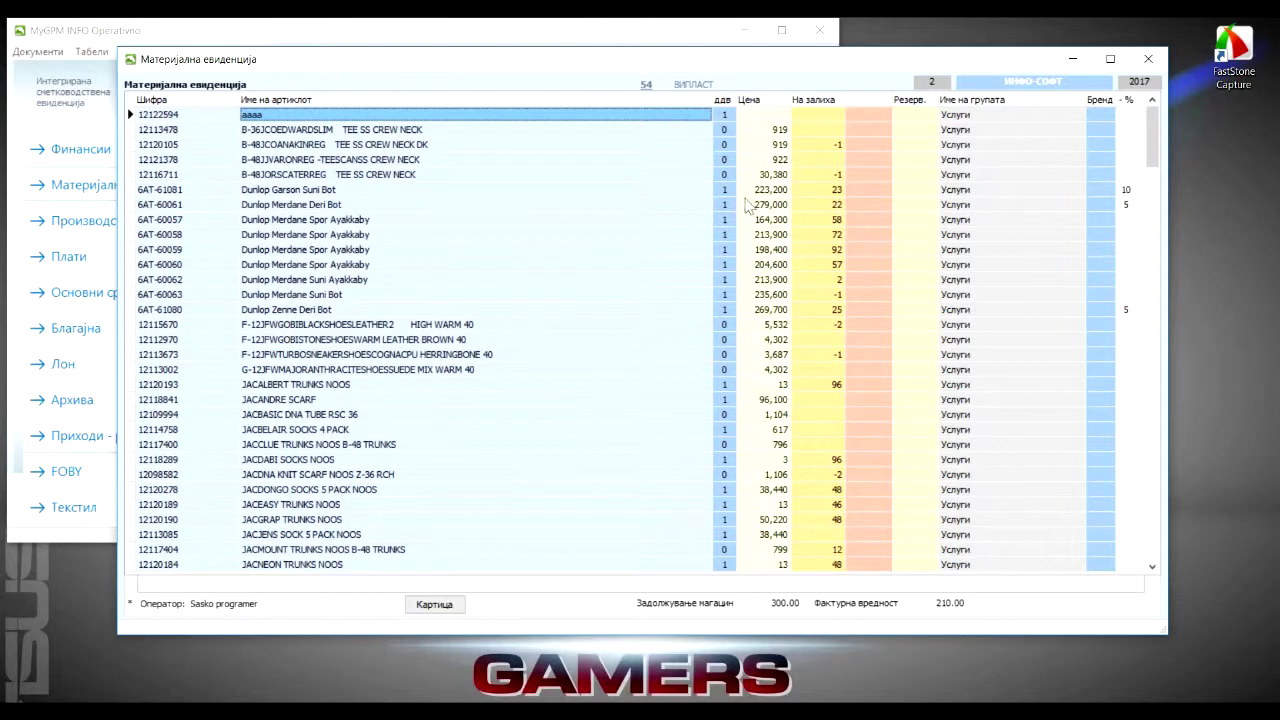
double_click(730, 190)
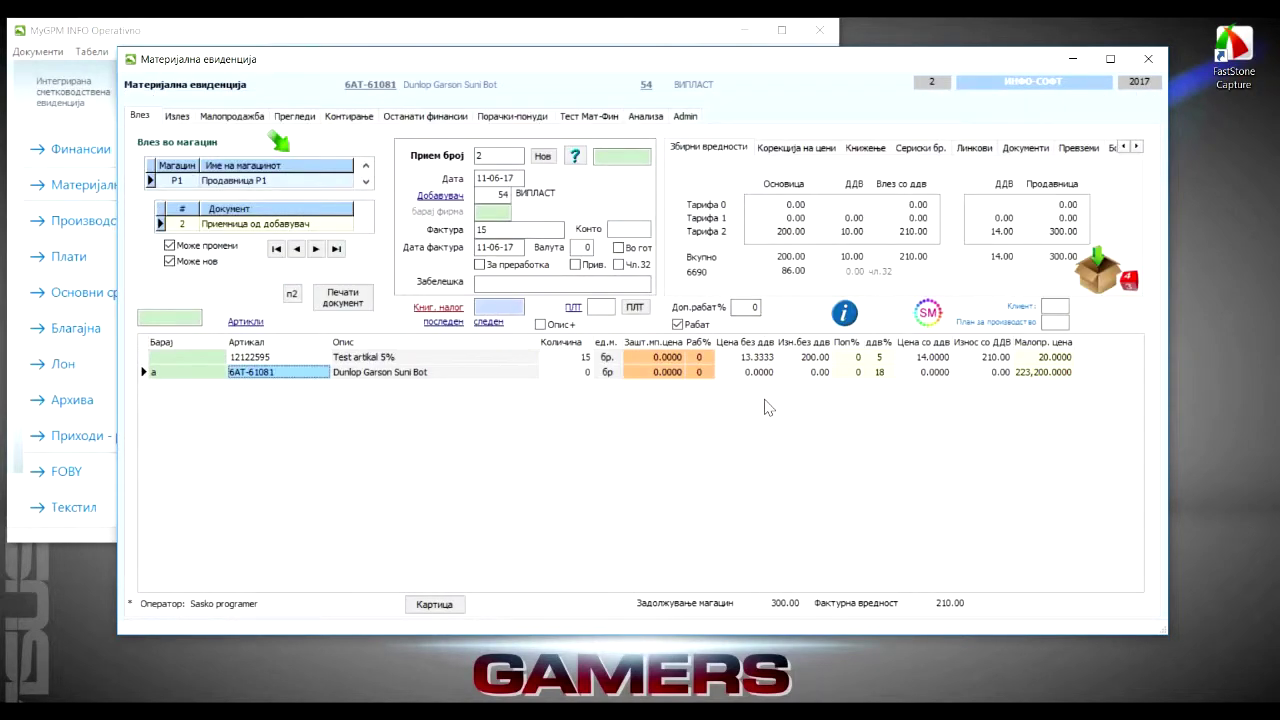
key("Return")
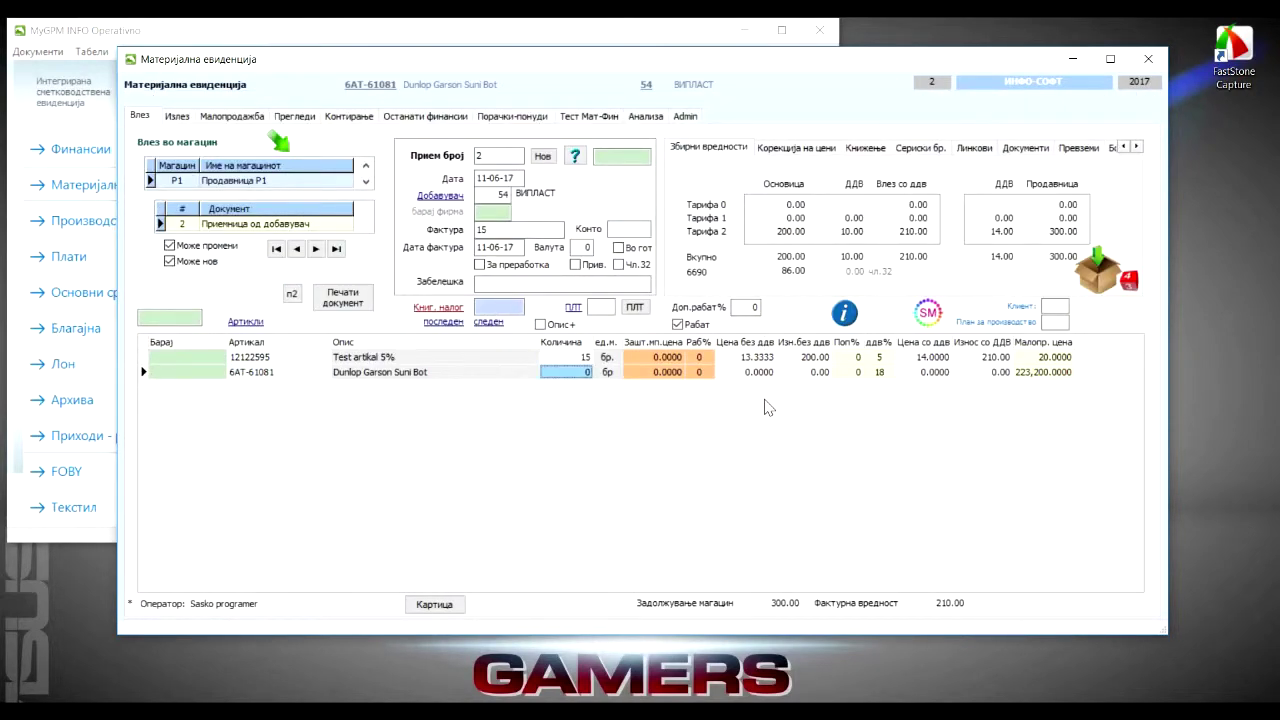
type("1")
key("Return")
Enter 100 as the Dunlop Garson Suni Bot line's price with VAT and 12 as its amount with VAT.
key("Return")
key("Return")
key("Return")
key("Return")
key("Return")
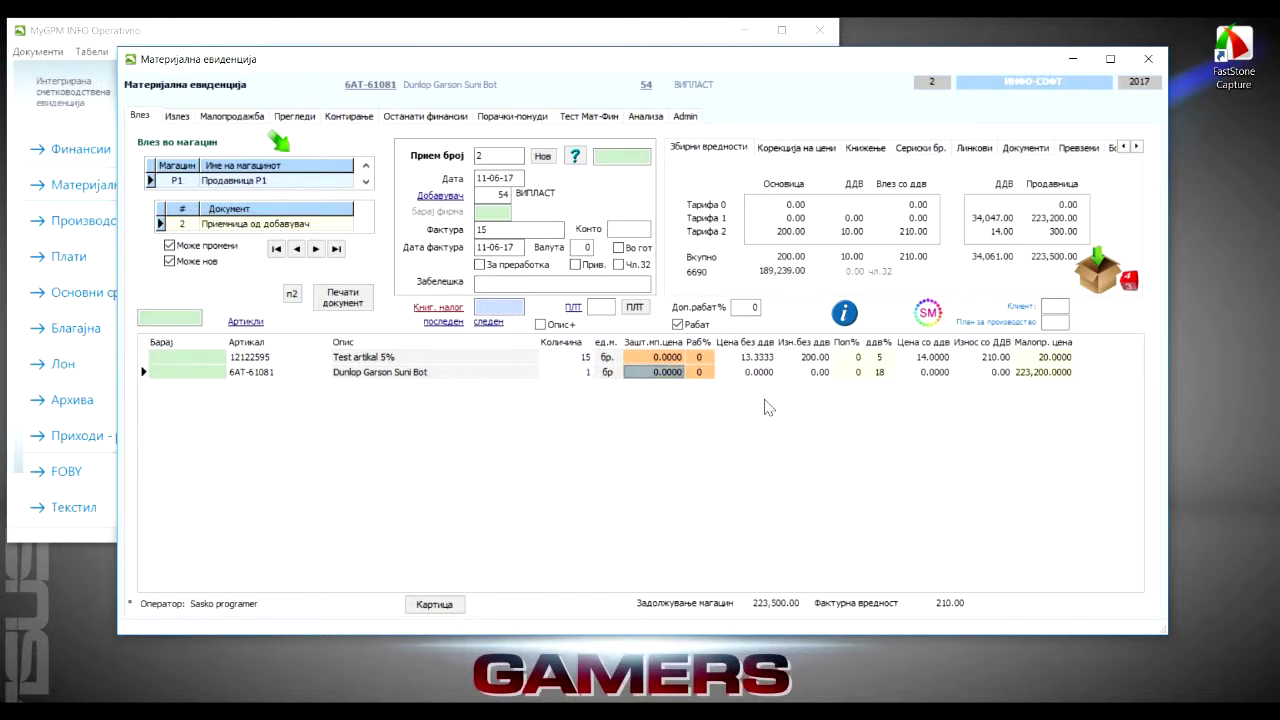
type("1")
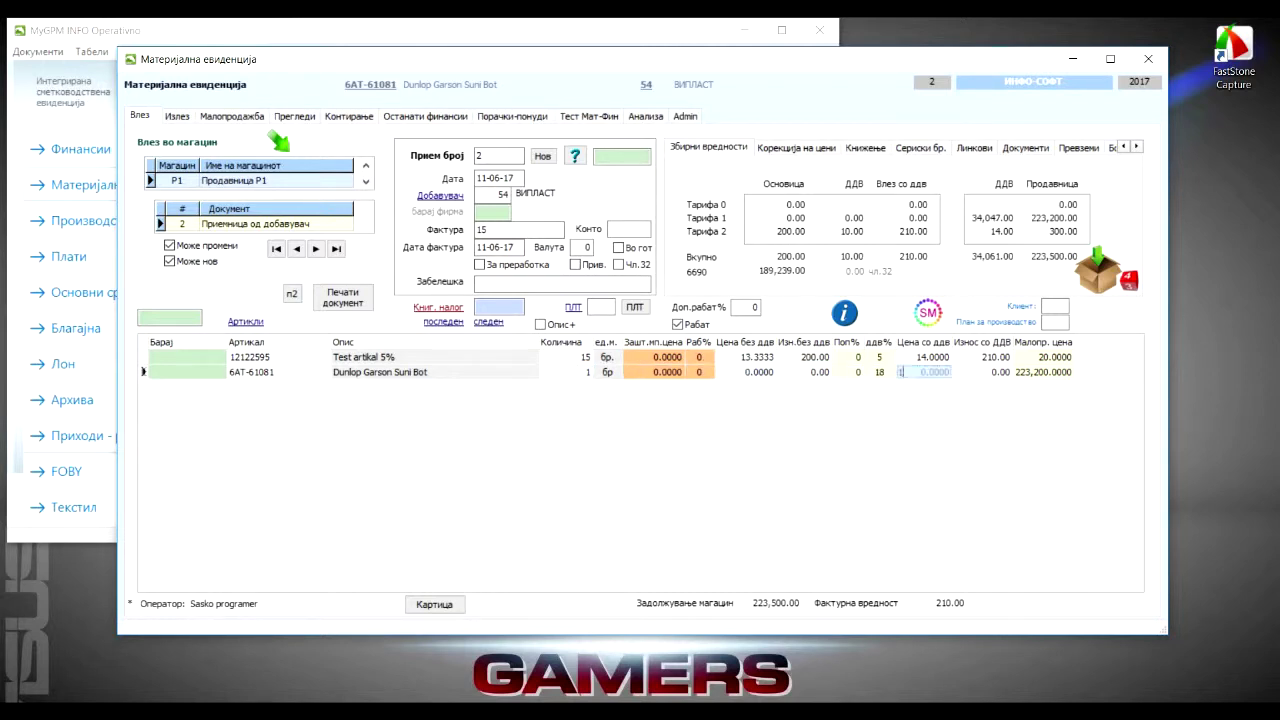
type("00")
key("Return")
type("1")
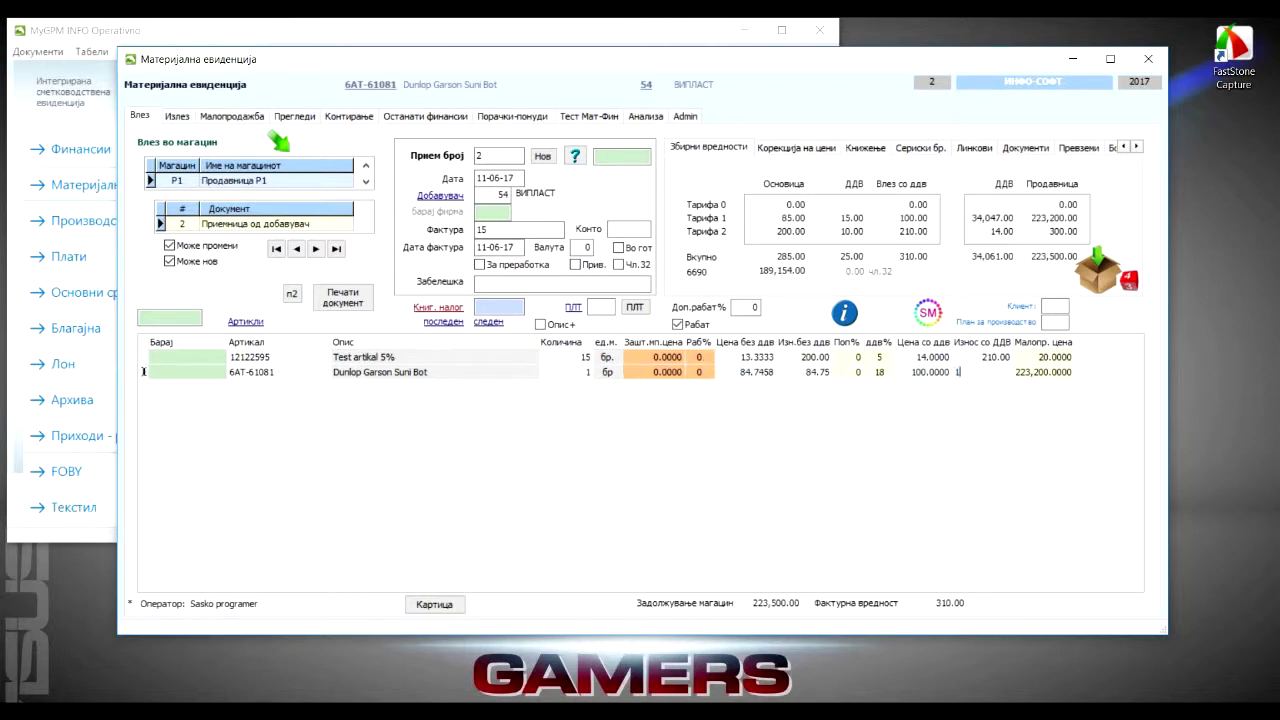
key("Return")
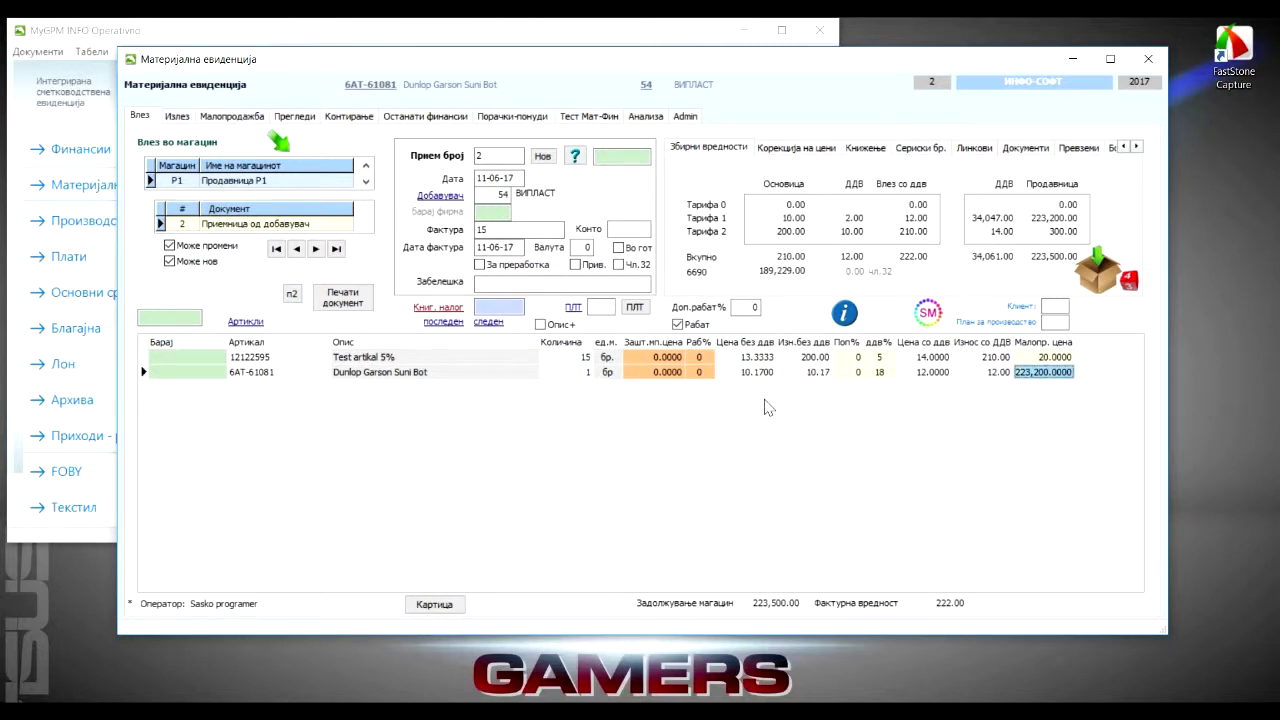
Set the Dunlop Garson Suni Bot line's price with VAT to 100 and its retail price to 200.
key("Left")
key("Left")
type("100")
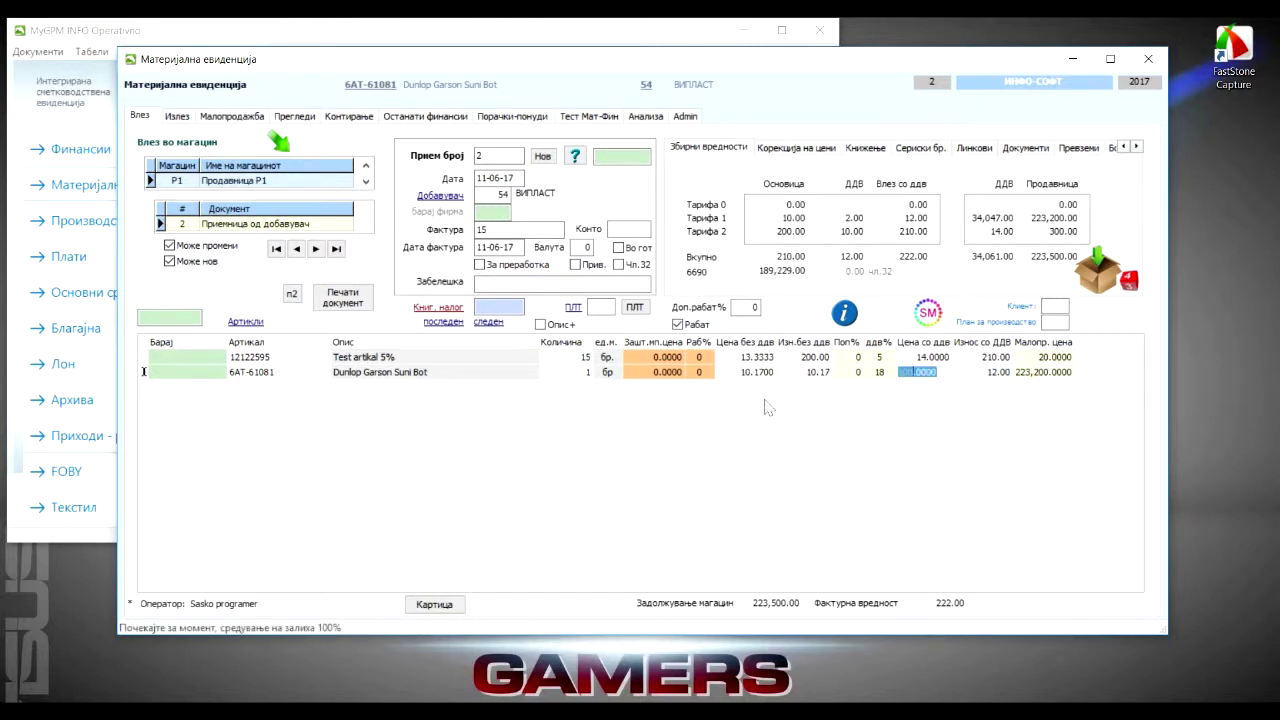
key("Return")
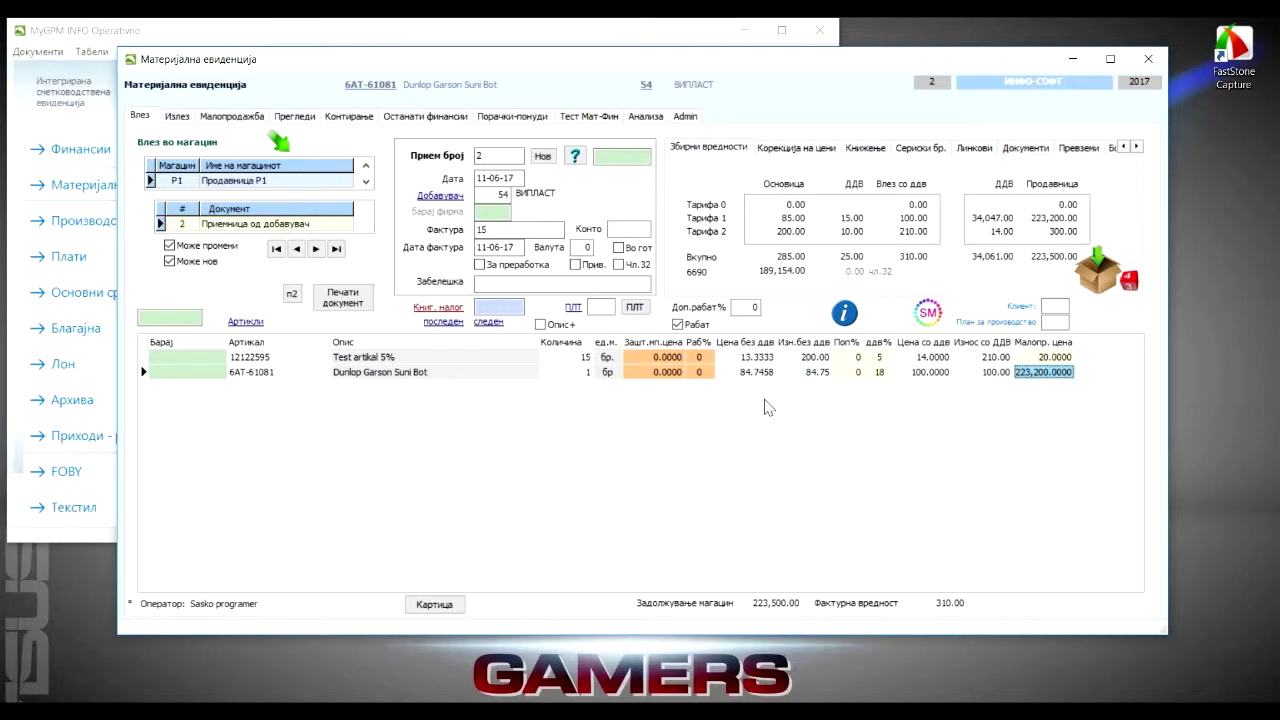
type("200")
key("Return")
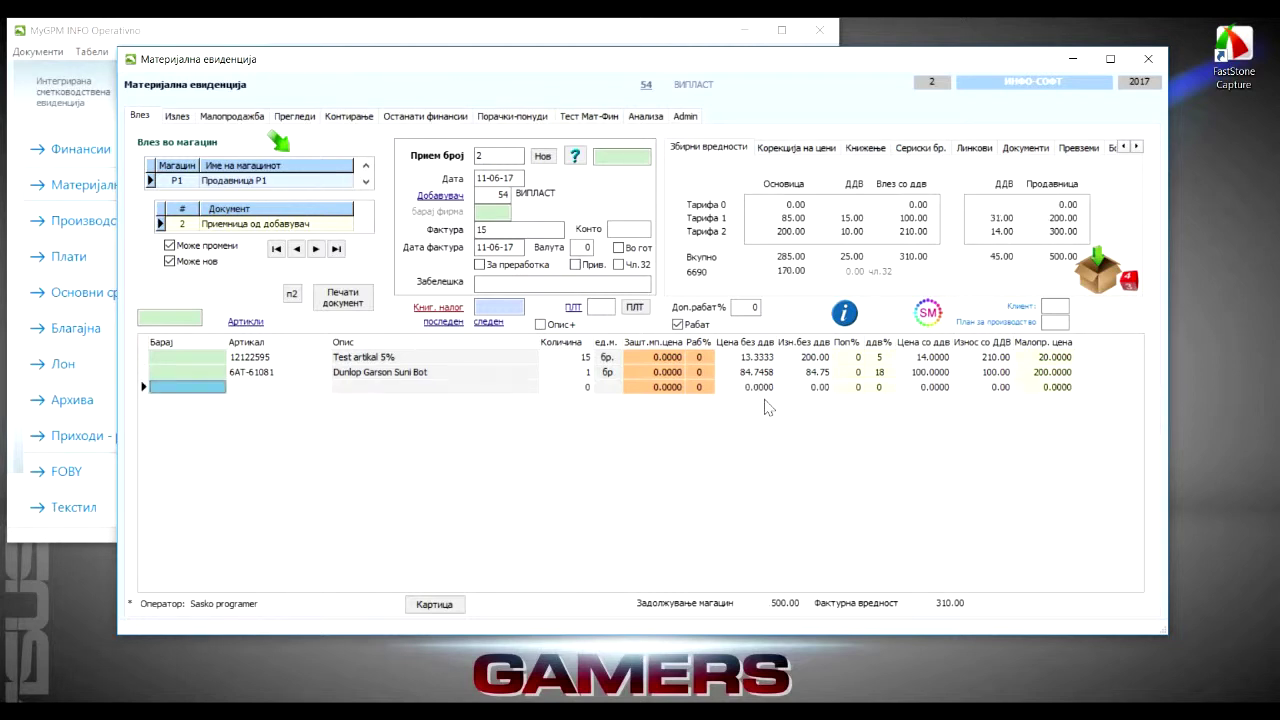
Compare the purchase prices with VAT and the retail prices of the two receipt lines.
key("Up")
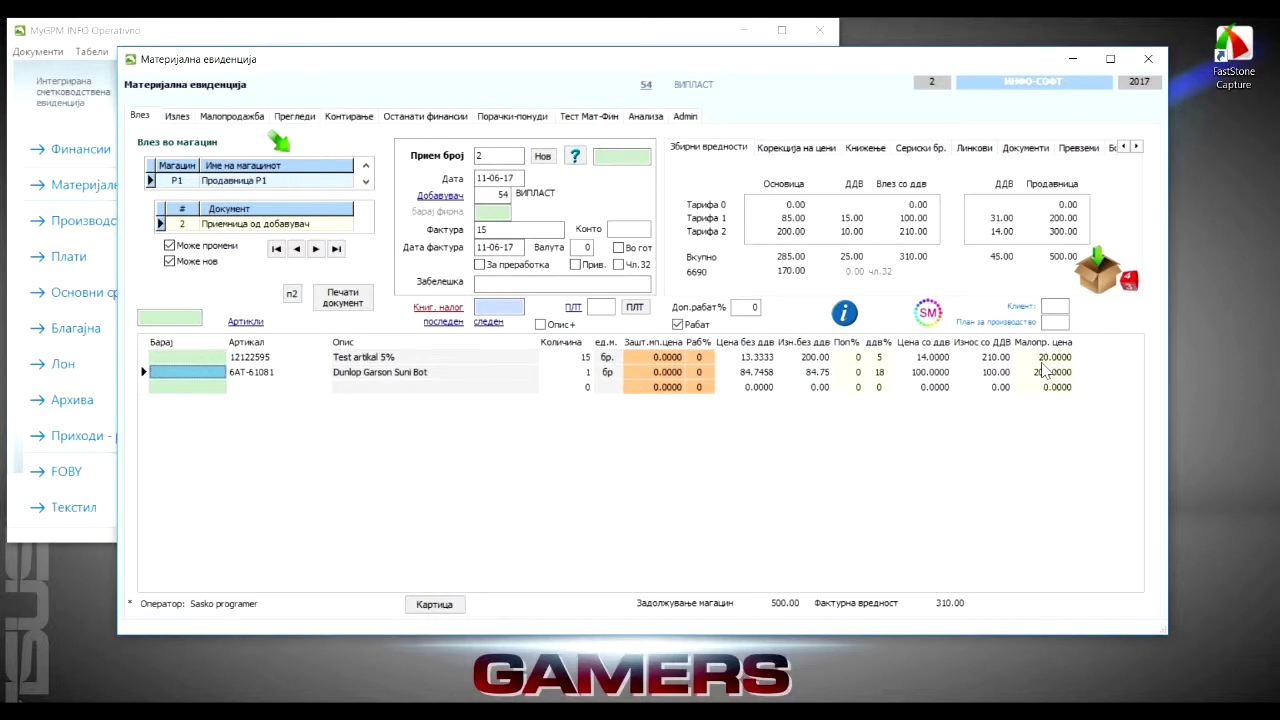
left_click(990, 371)
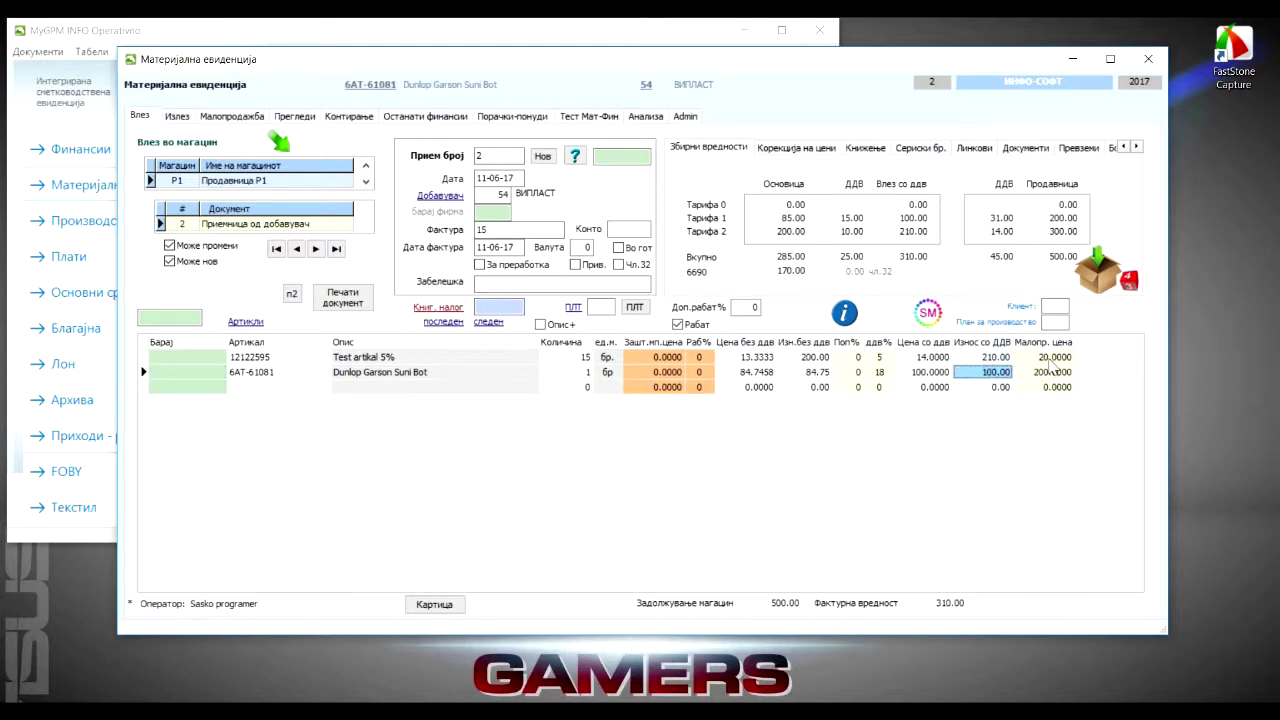
left_click(1047, 371)
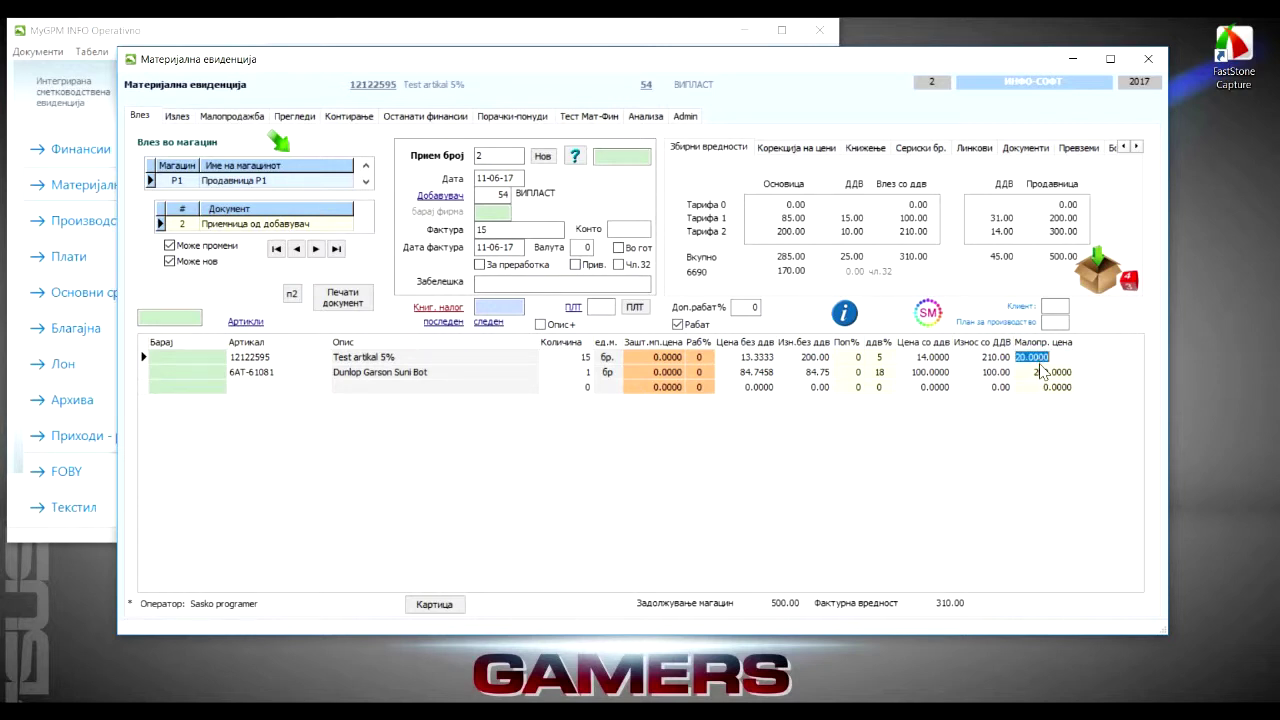
left_click(1047, 358)
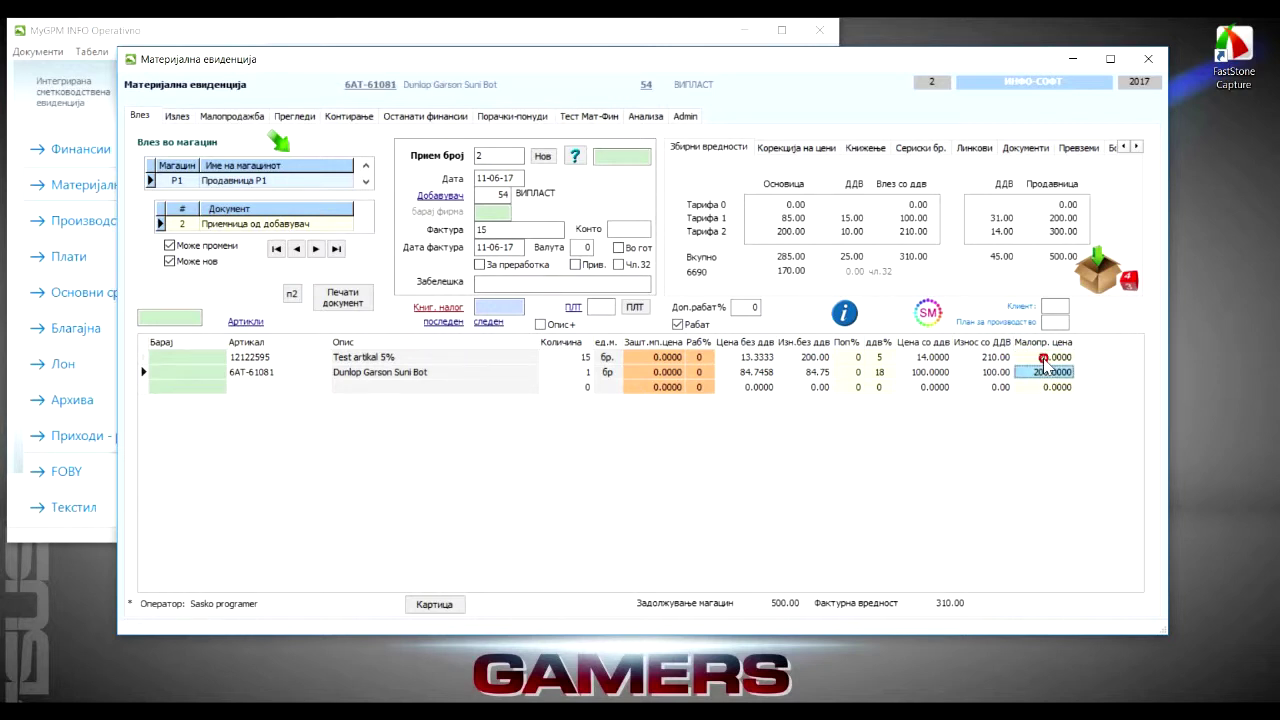
left_click(1047, 372)
left_click(1047, 358)
left_click(926, 358)
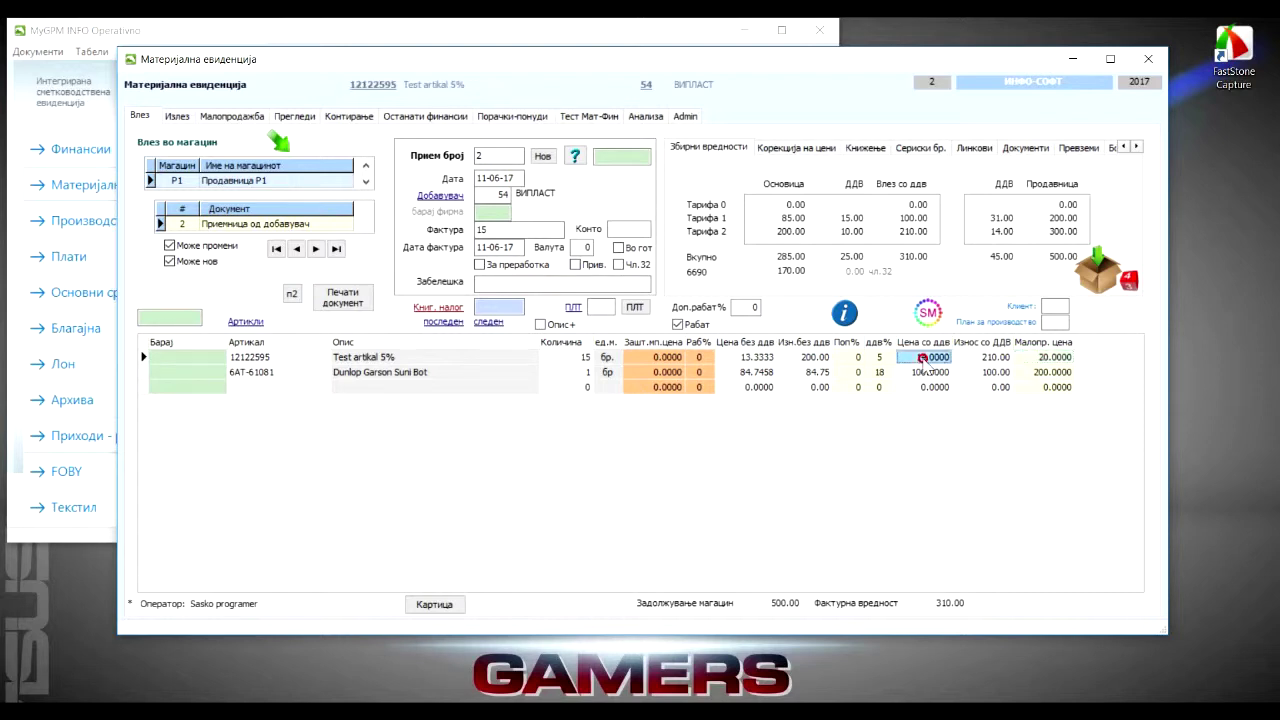
left_click(1038, 362)
left_click(926, 373)
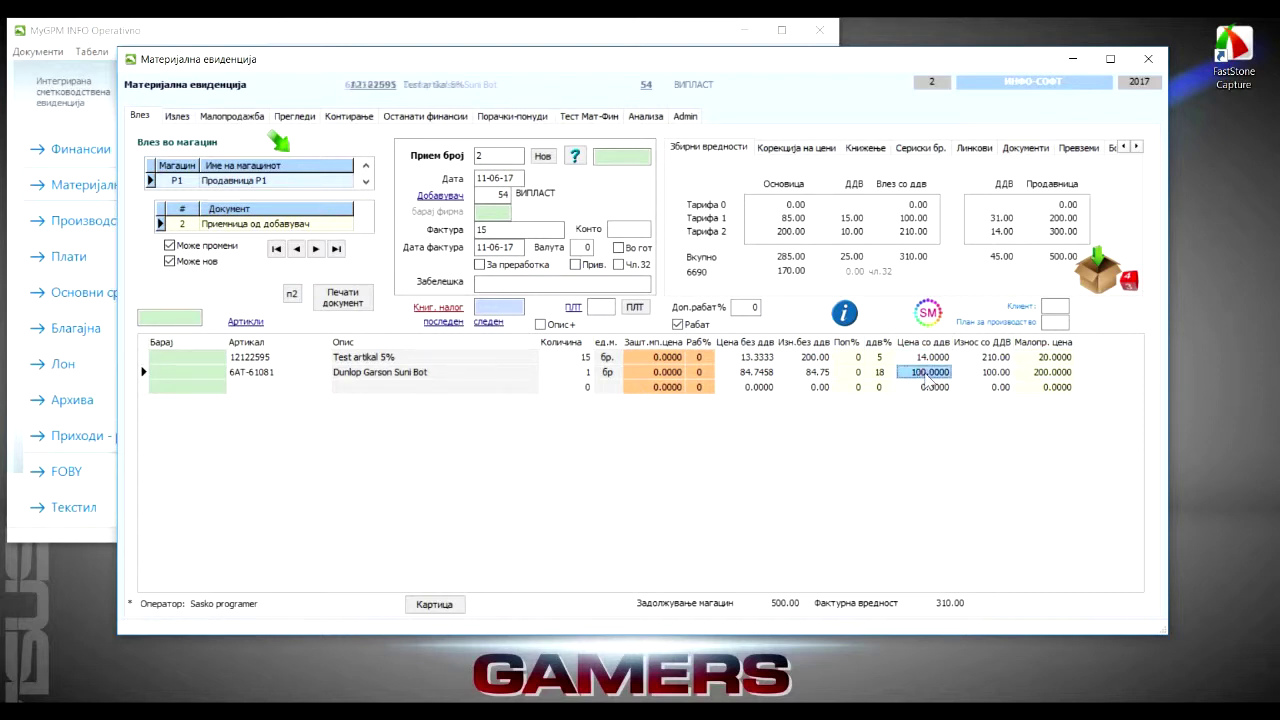
left_click(1040, 374)
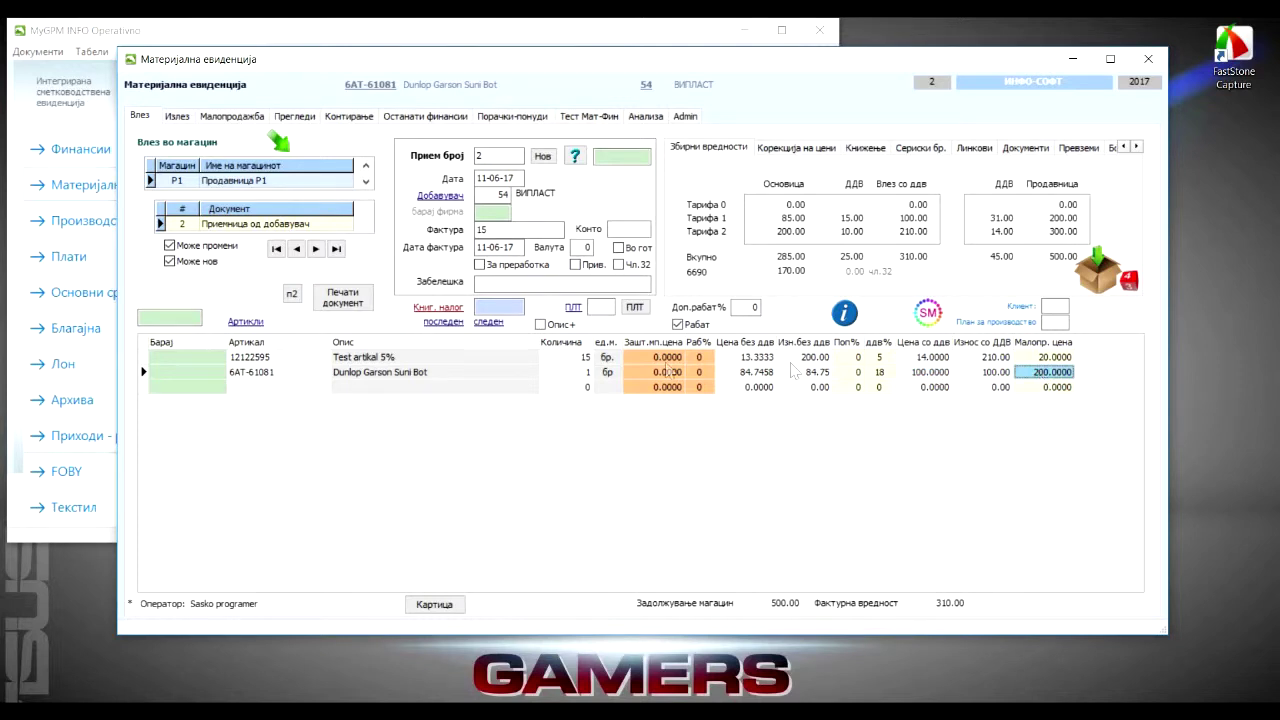
Open the article record of Test artikal 5% from its receipt line and set Цена група 1 to 25.
left_click(255, 363)
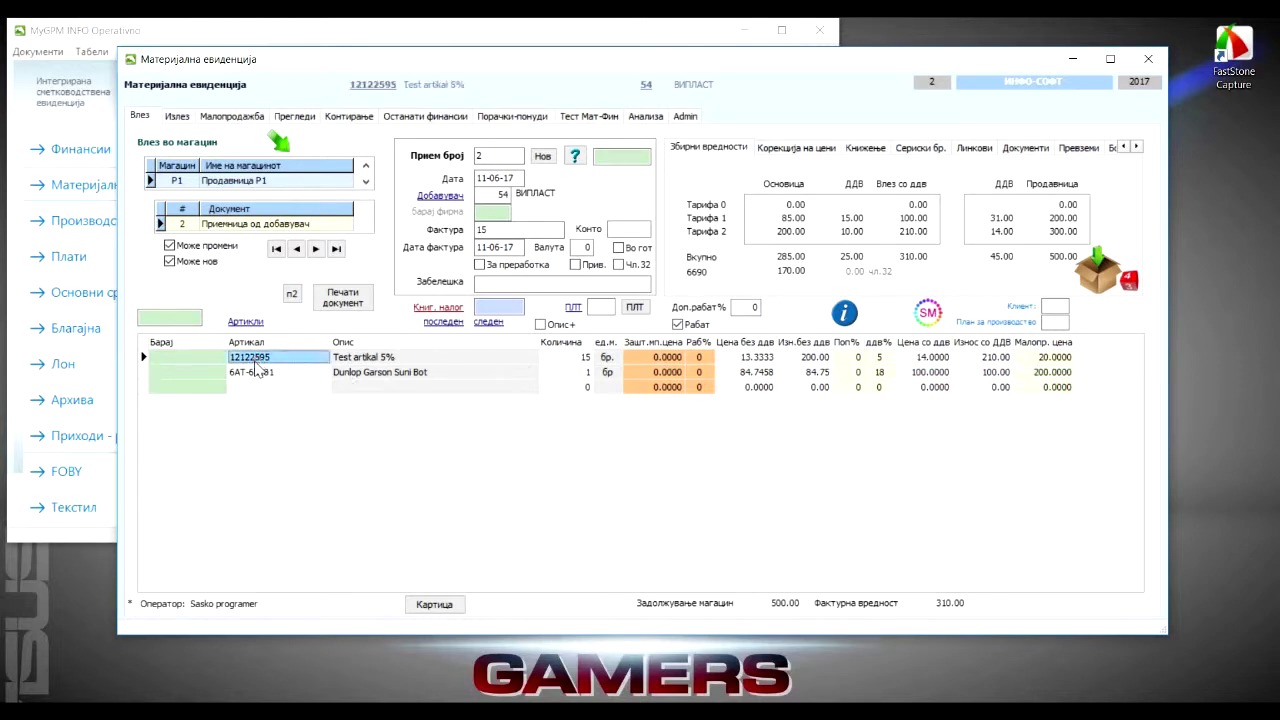
left_click(242, 322)
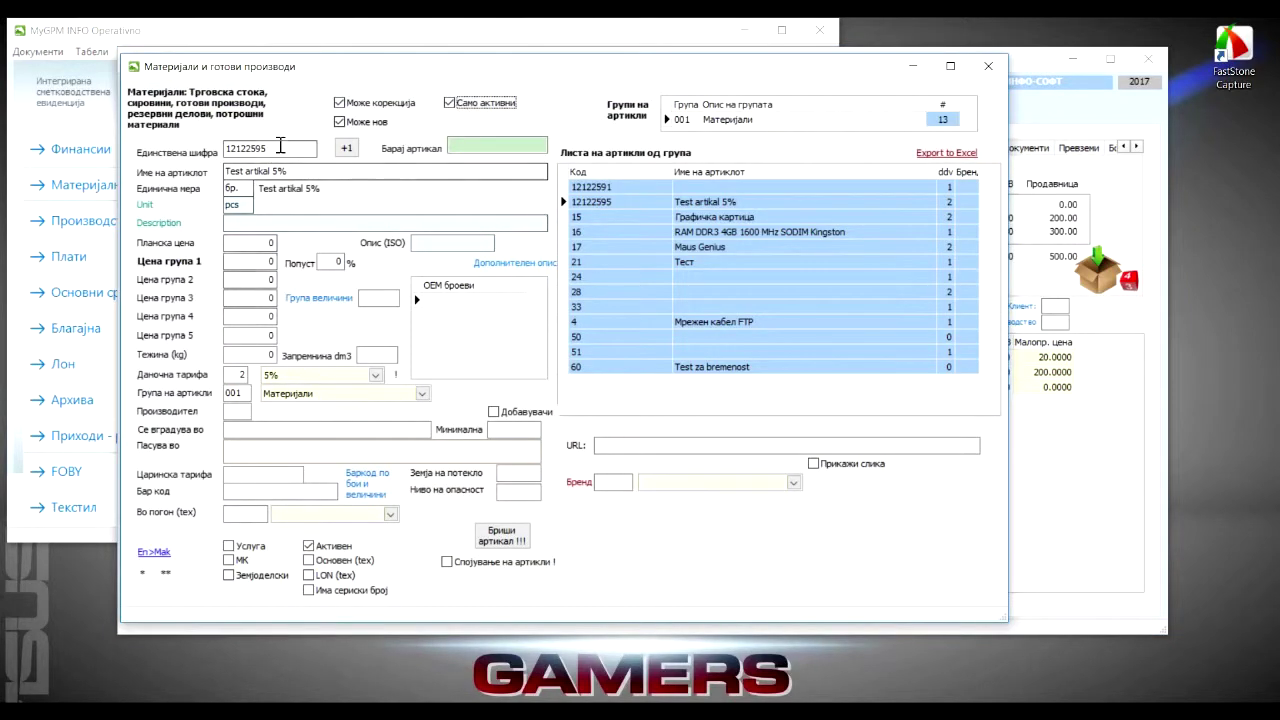
left_click(238, 264)
left_click_drag(238, 264, 210, 270)
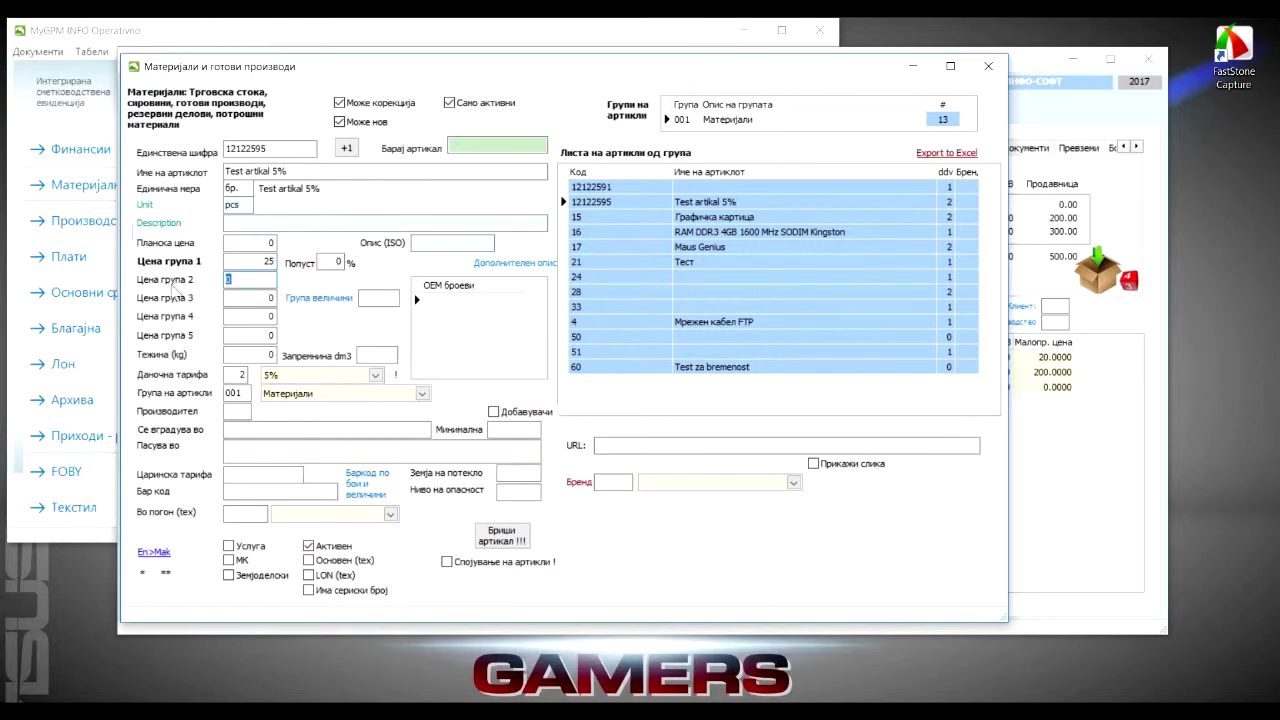
Close the article record of Test artikal 5% and return to the empty line of the receipt.
key("Tab")
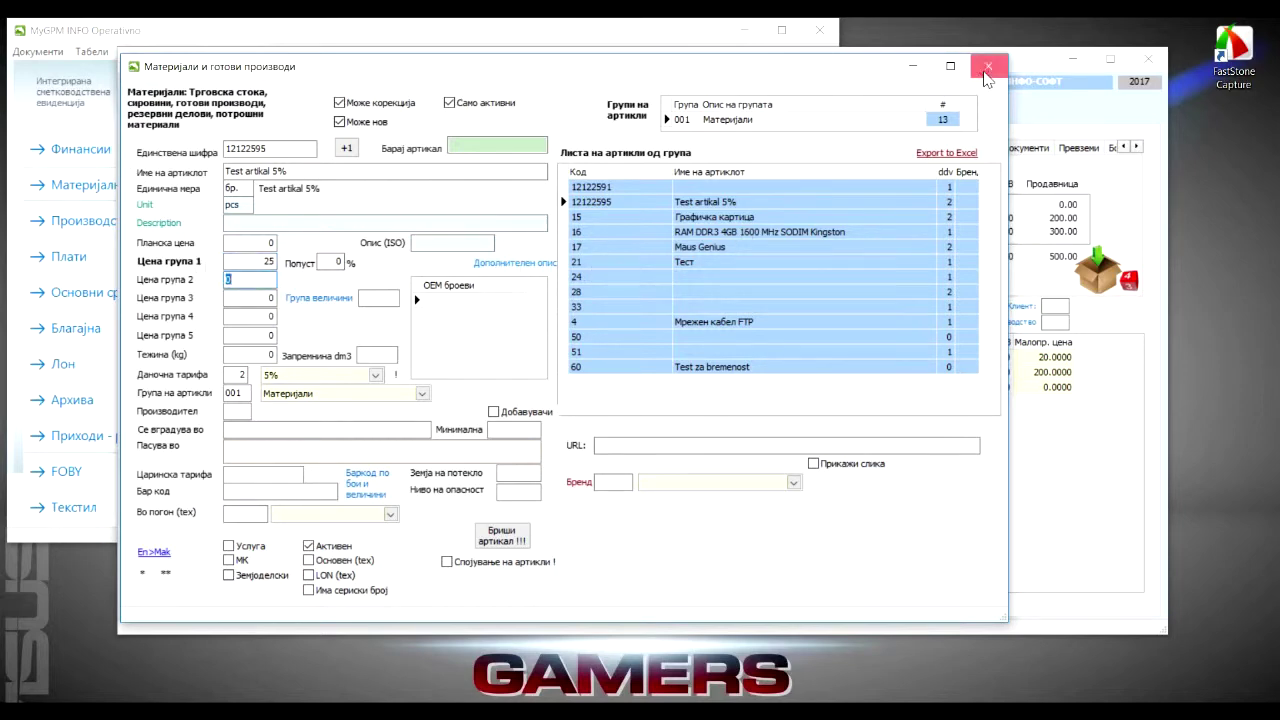
left_click(988, 66)
left_click(242, 390)
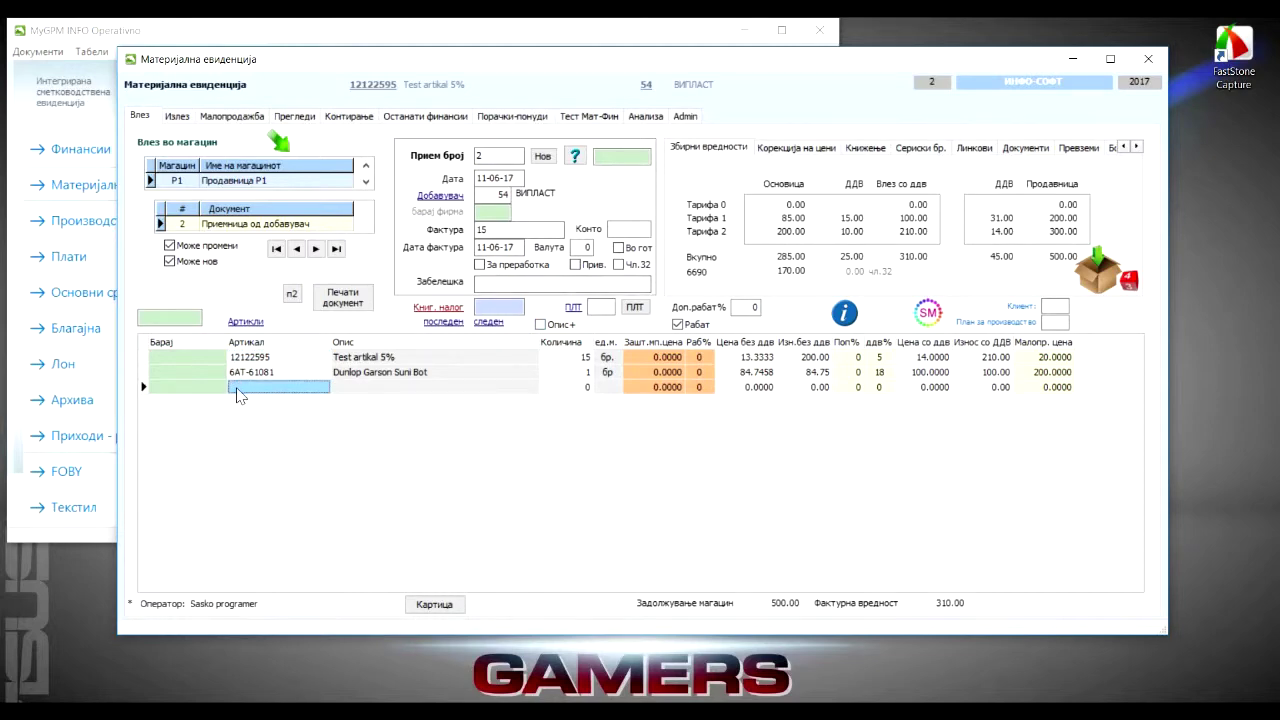
Add Test artikal 5% to the empty line by searching for "test", check its retail price, and delete that line.
left_click(207, 389)
type("test")
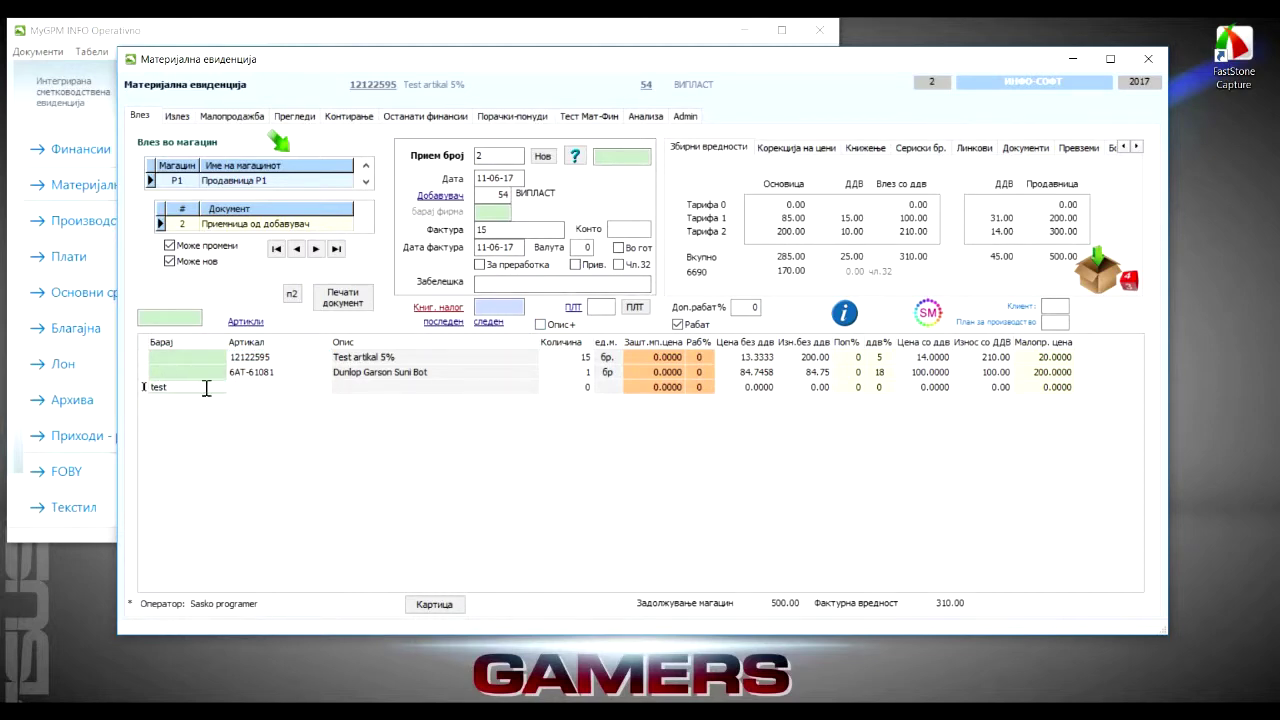
key("Return")
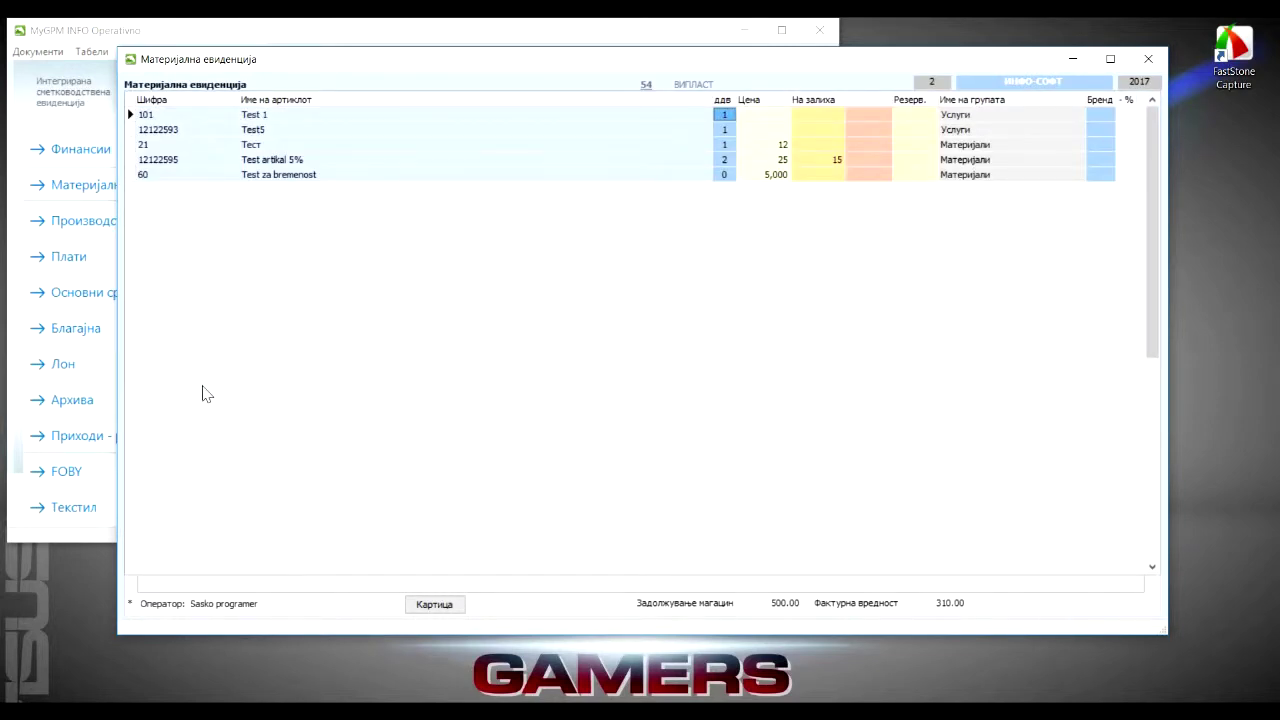
double_click(278, 161)
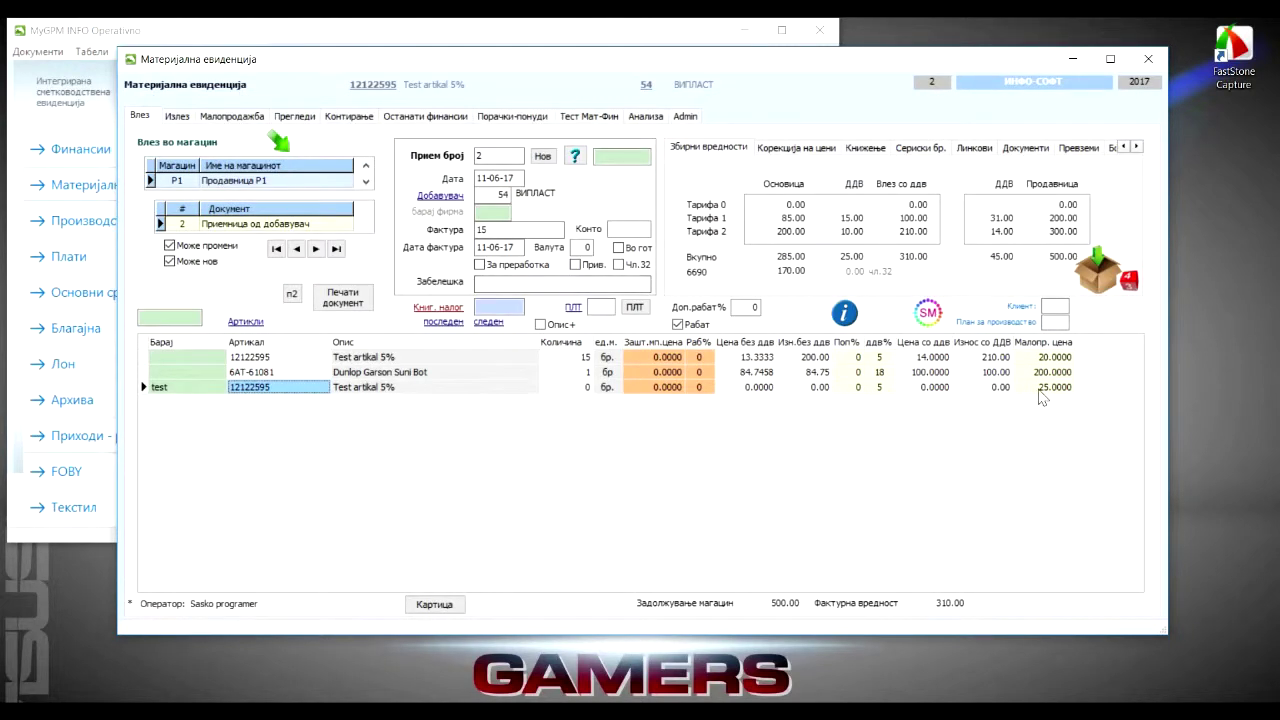
left_click(1040, 388)
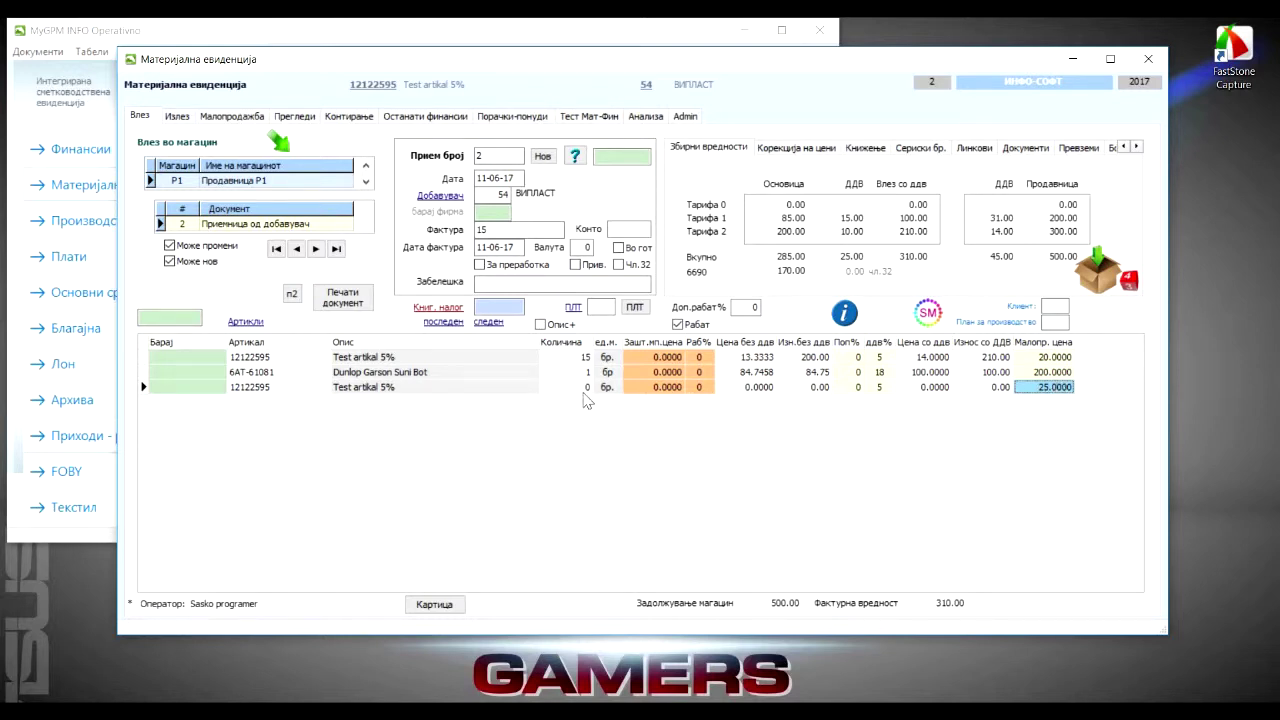
key("ctrl+Delete")
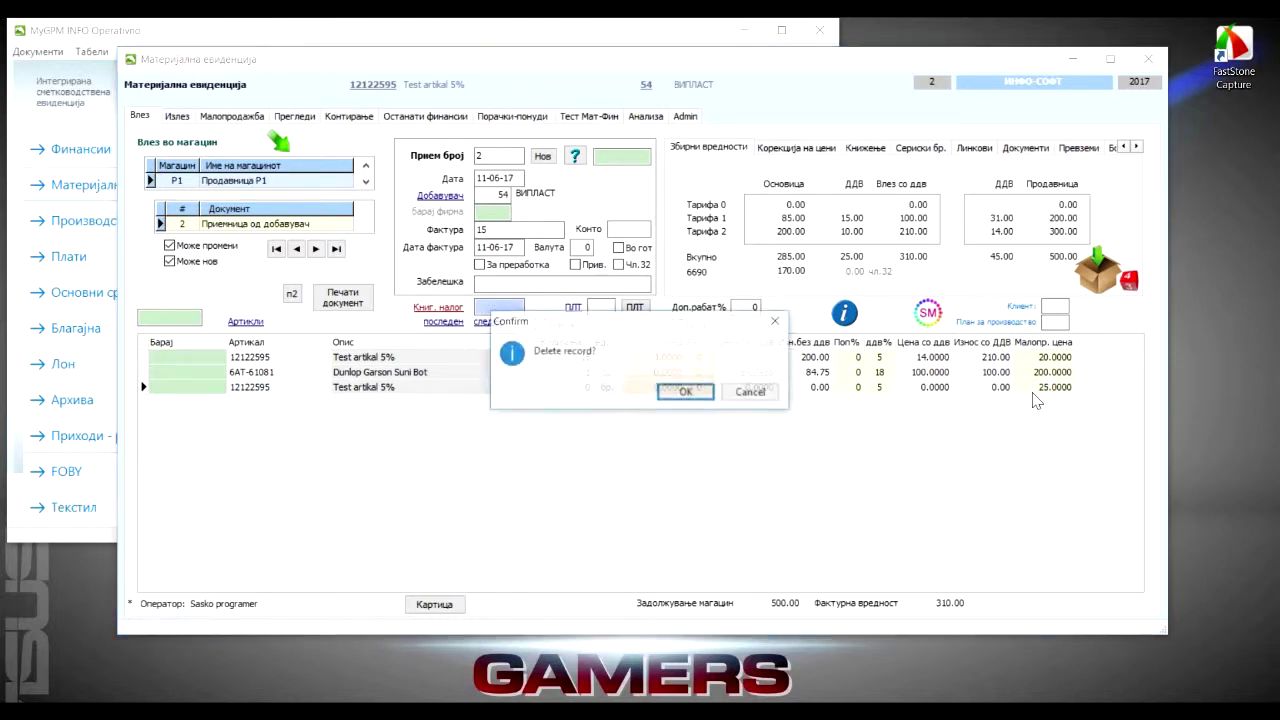
key("Return")
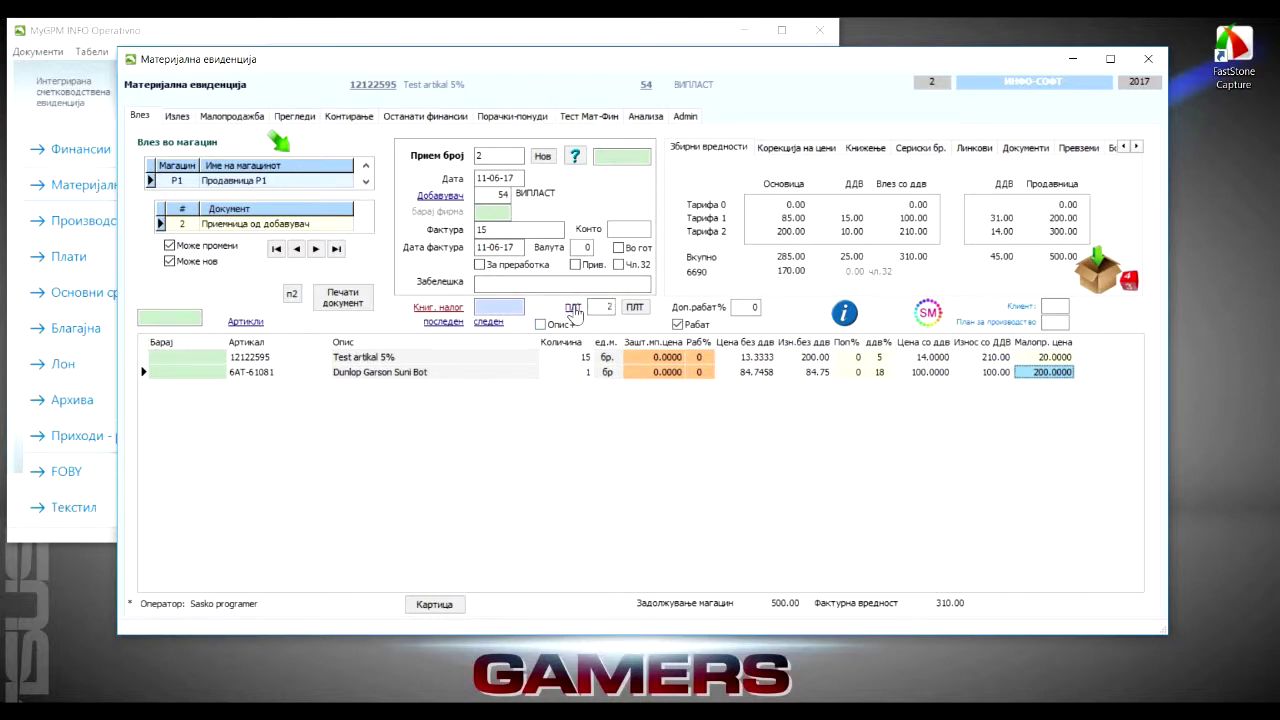
Preview the ПЛТ retail receiving sheet number 2 for this receipt and close the preview.
left_click_drag(609, 307, 590, 306)
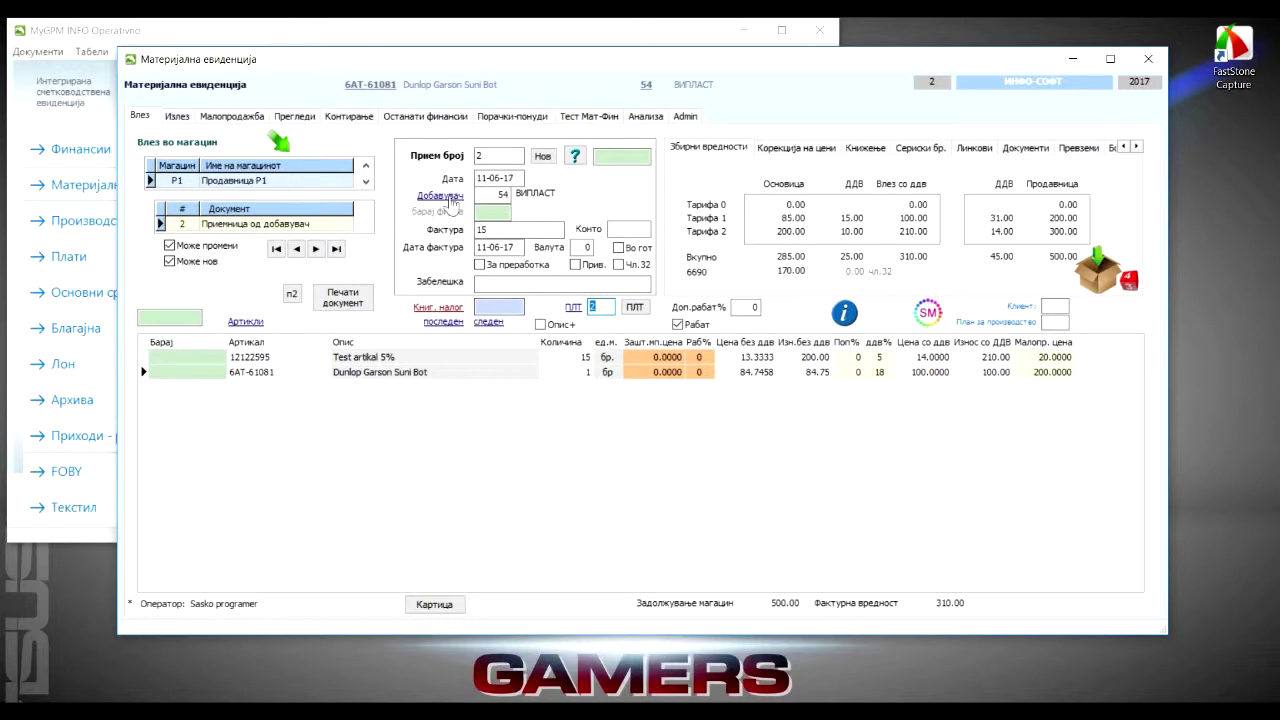
left_click(636, 309)
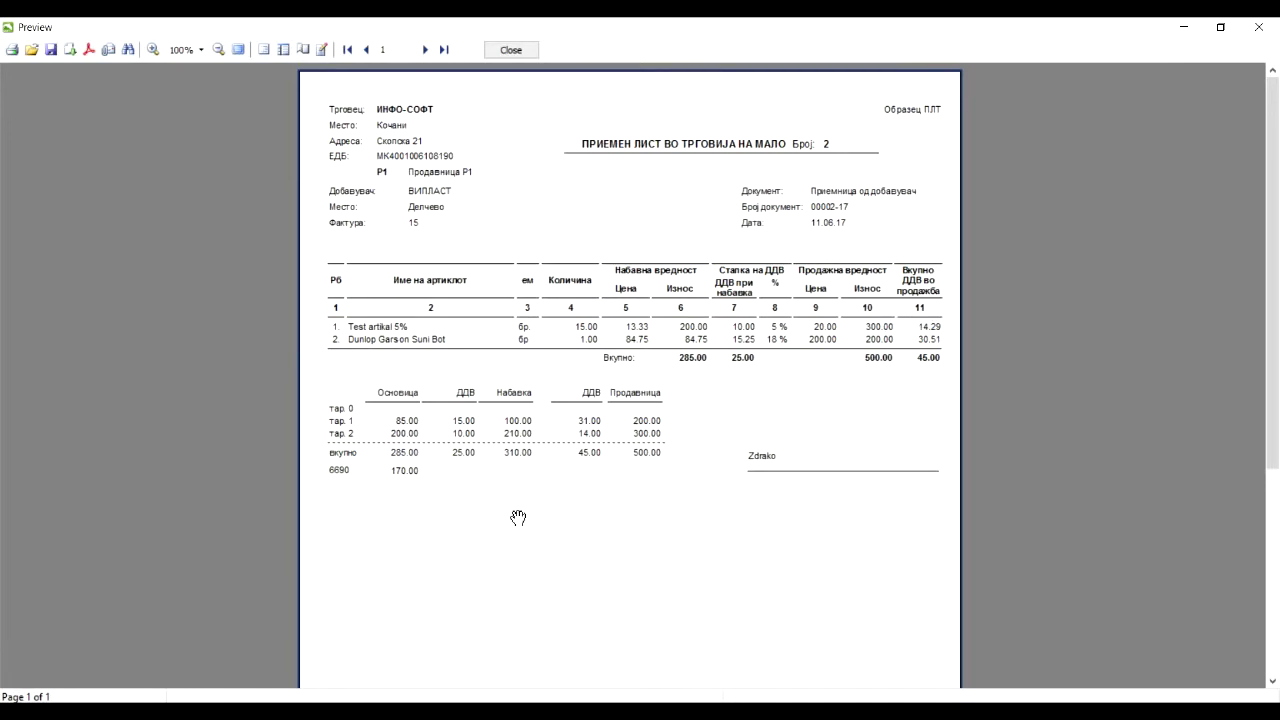
left_click(511, 50)
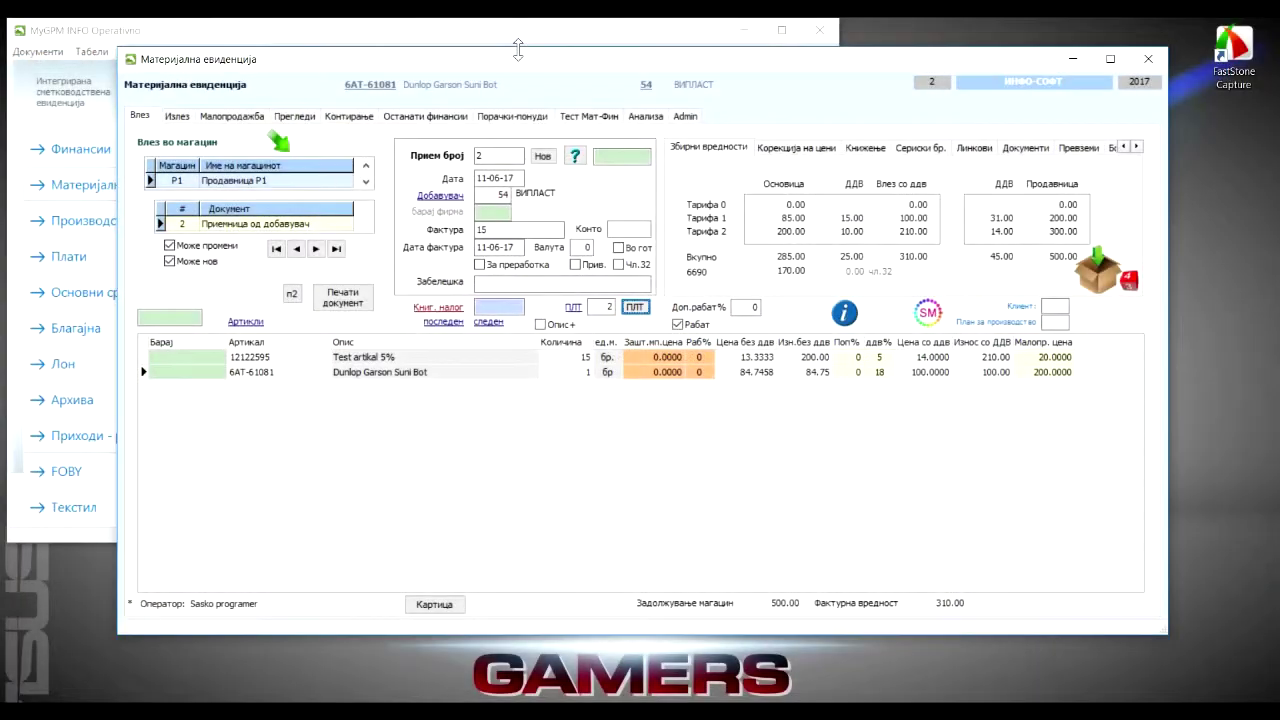
Look up the article records with codes 1 and 2, examine their tax tariffs, and close the article window.
left_click(250, 372)
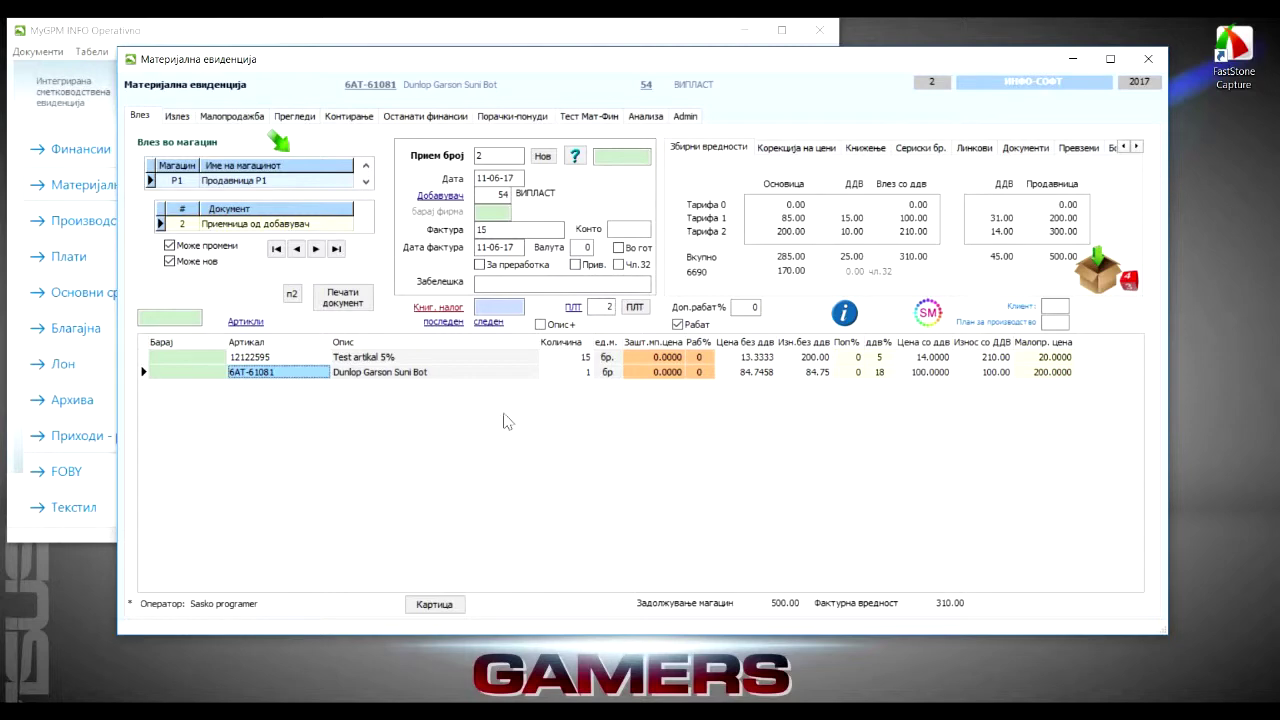
left_click(245, 321)
double_click(272, 147)
type("1")
key("Return")
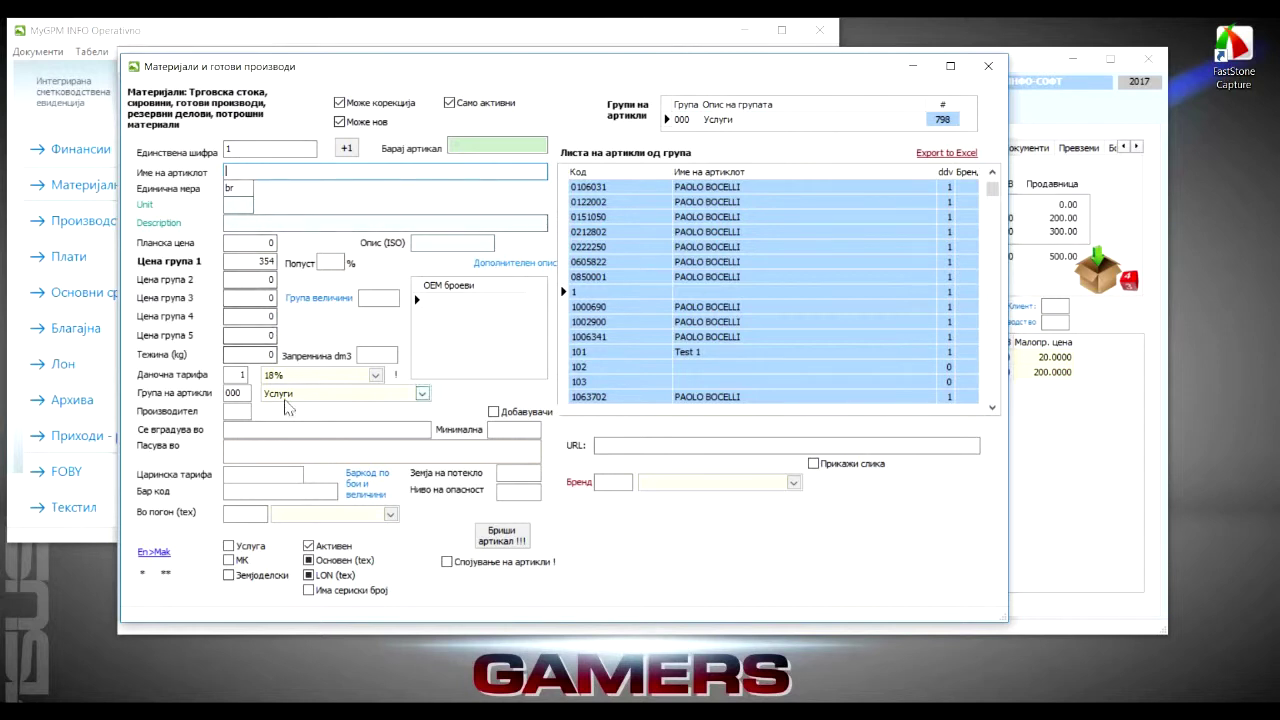
left_click(229, 148)
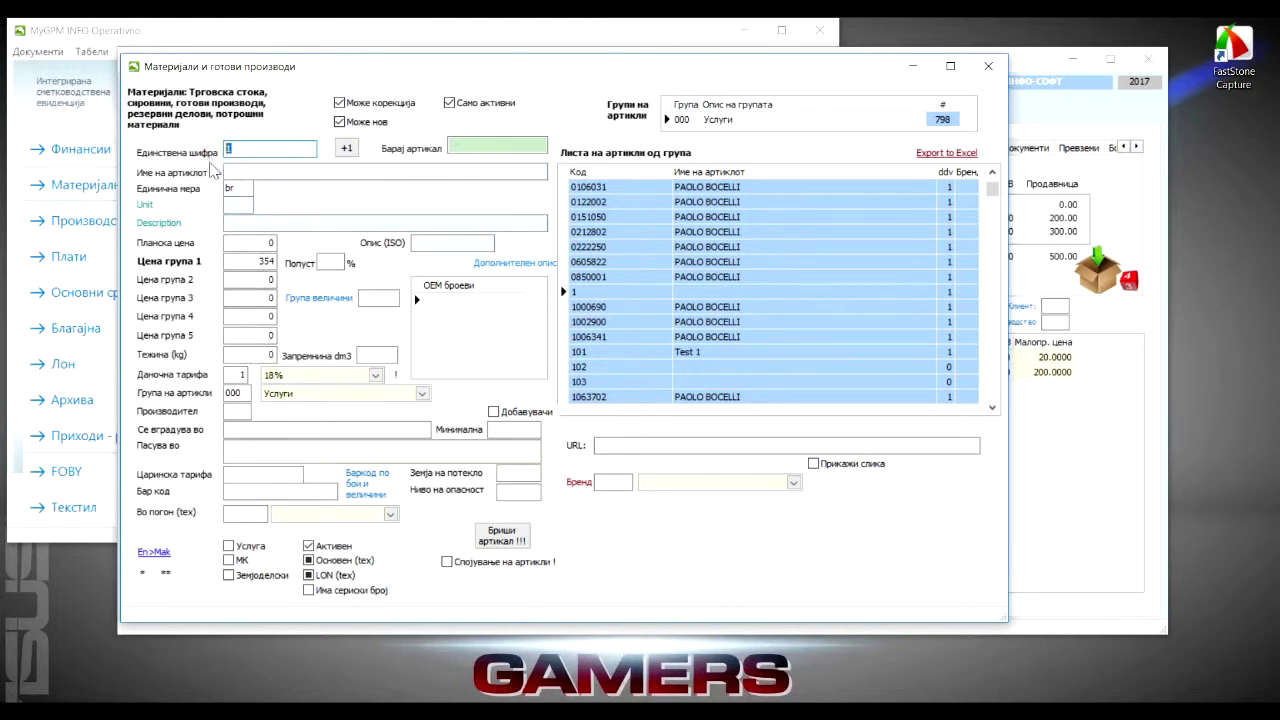
key("Return")
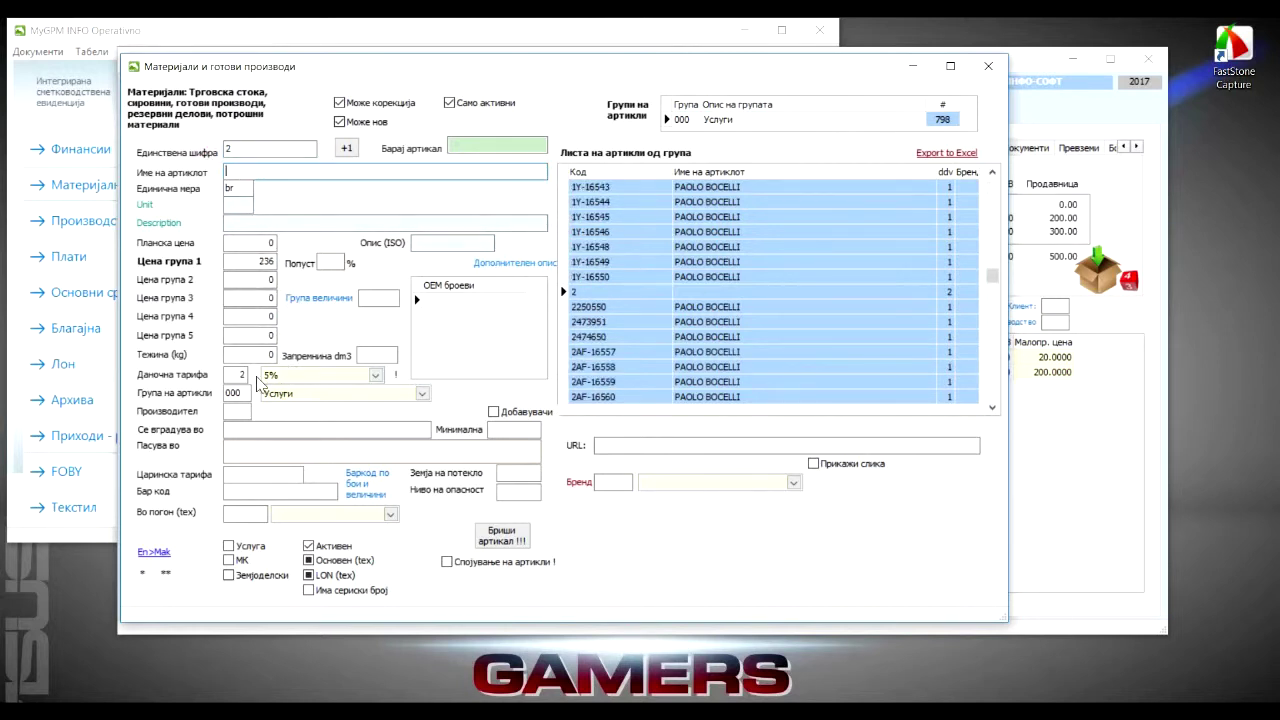
left_click(238, 149)
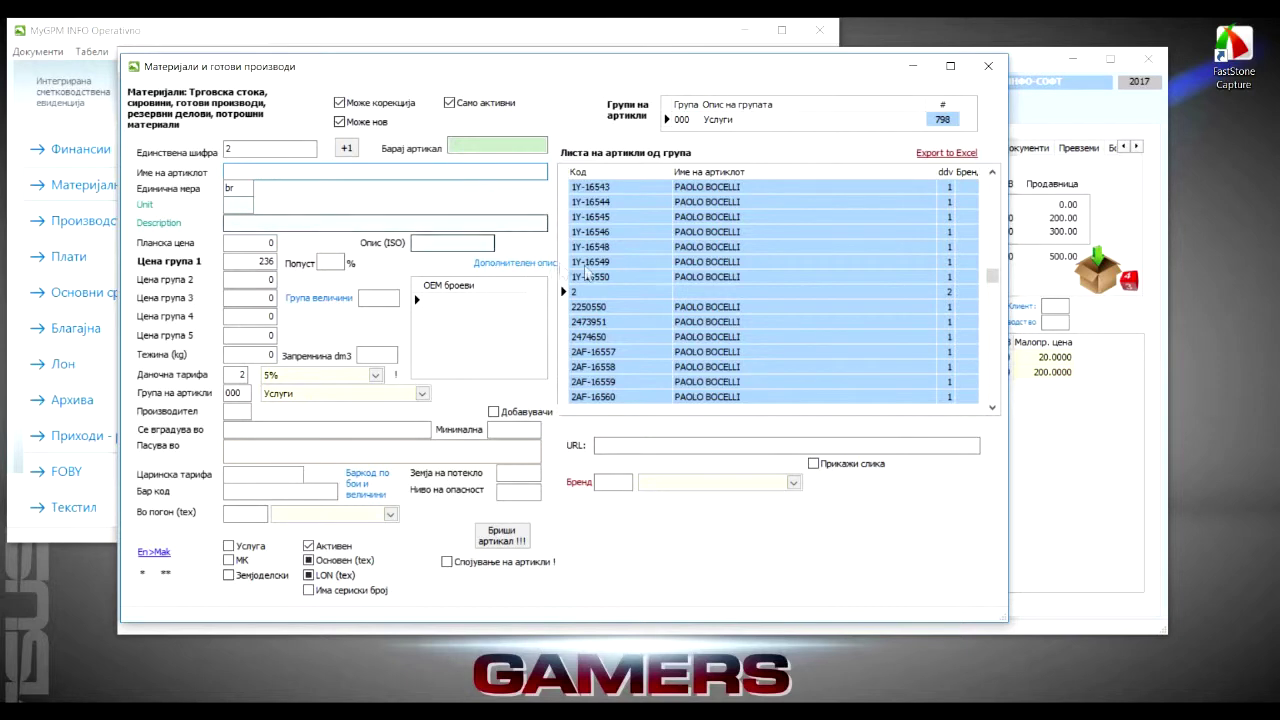
left_click(990, 67)
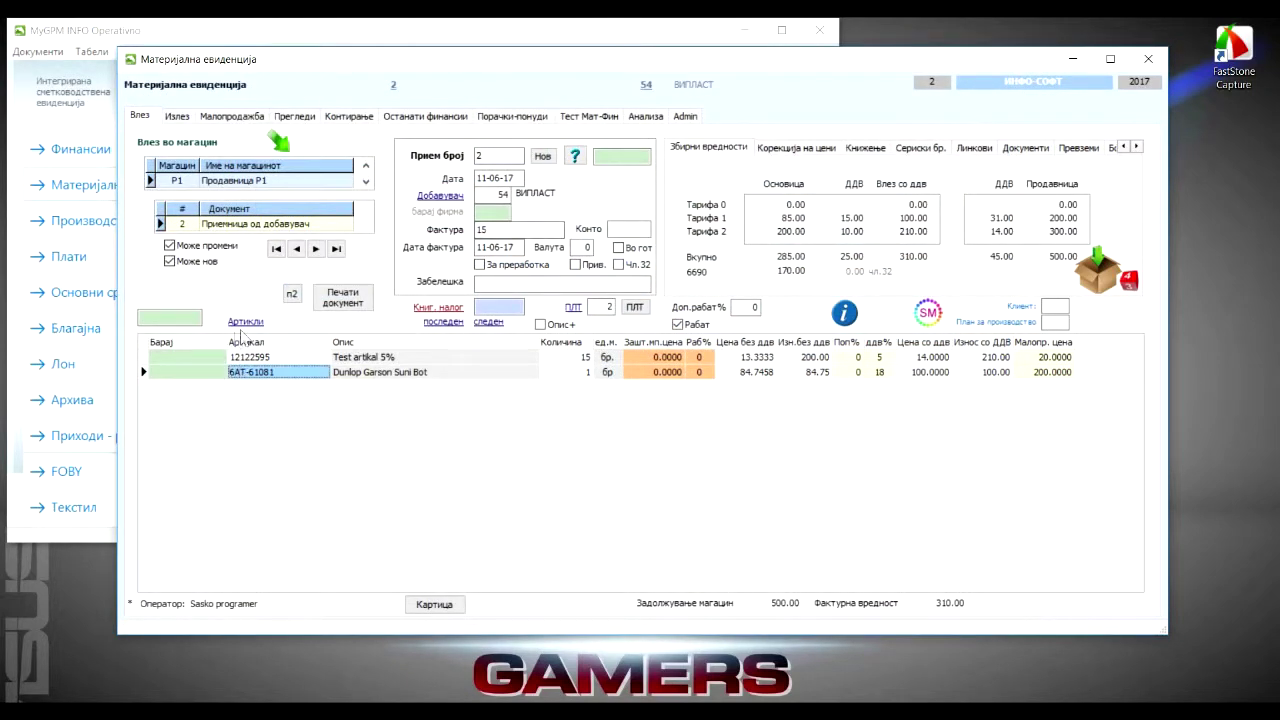
Add article 1 on a new receipt line, show the Дополнителен опис column, and narrow the Опис column so the retail price column fits.
key("Down")
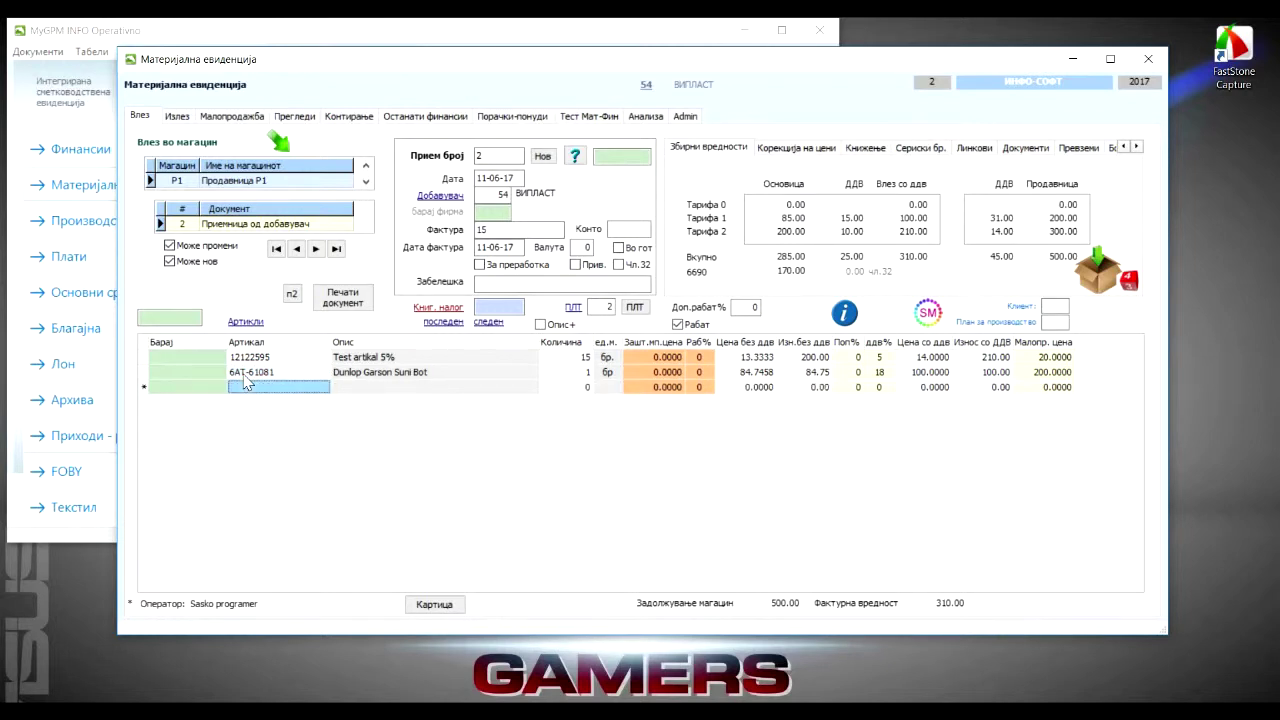
type("1")
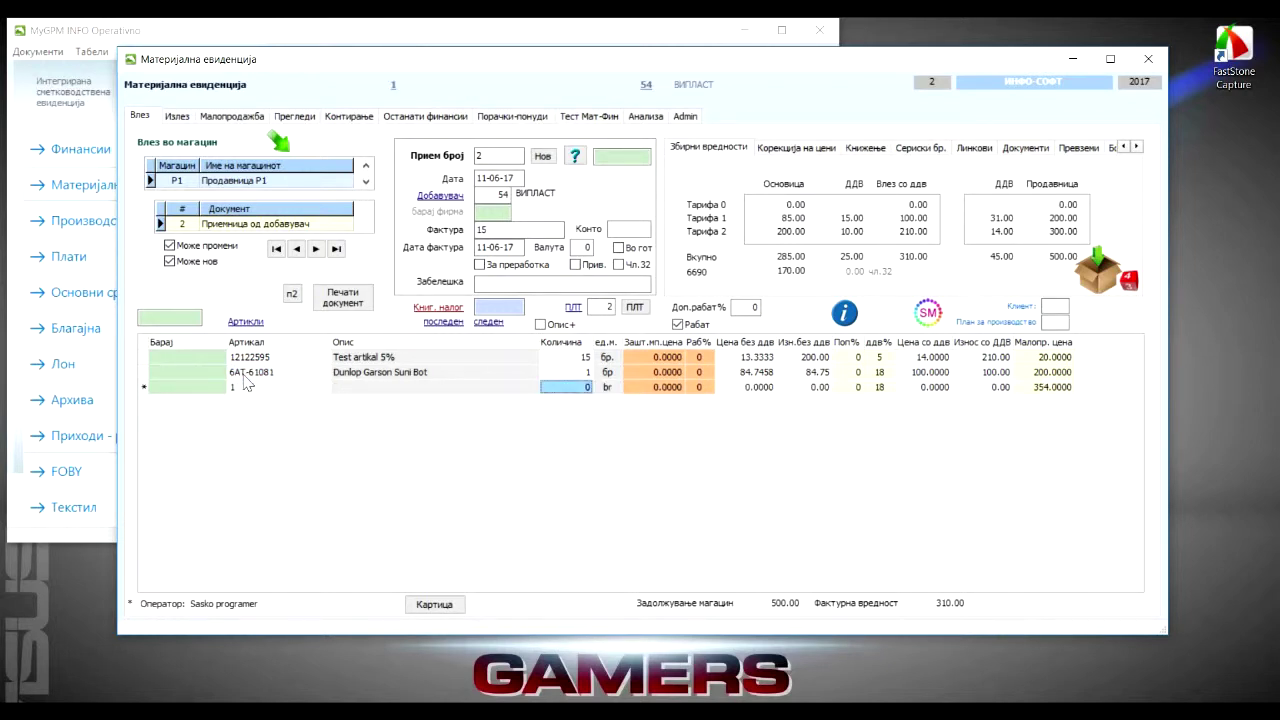
left_click(540, 325)
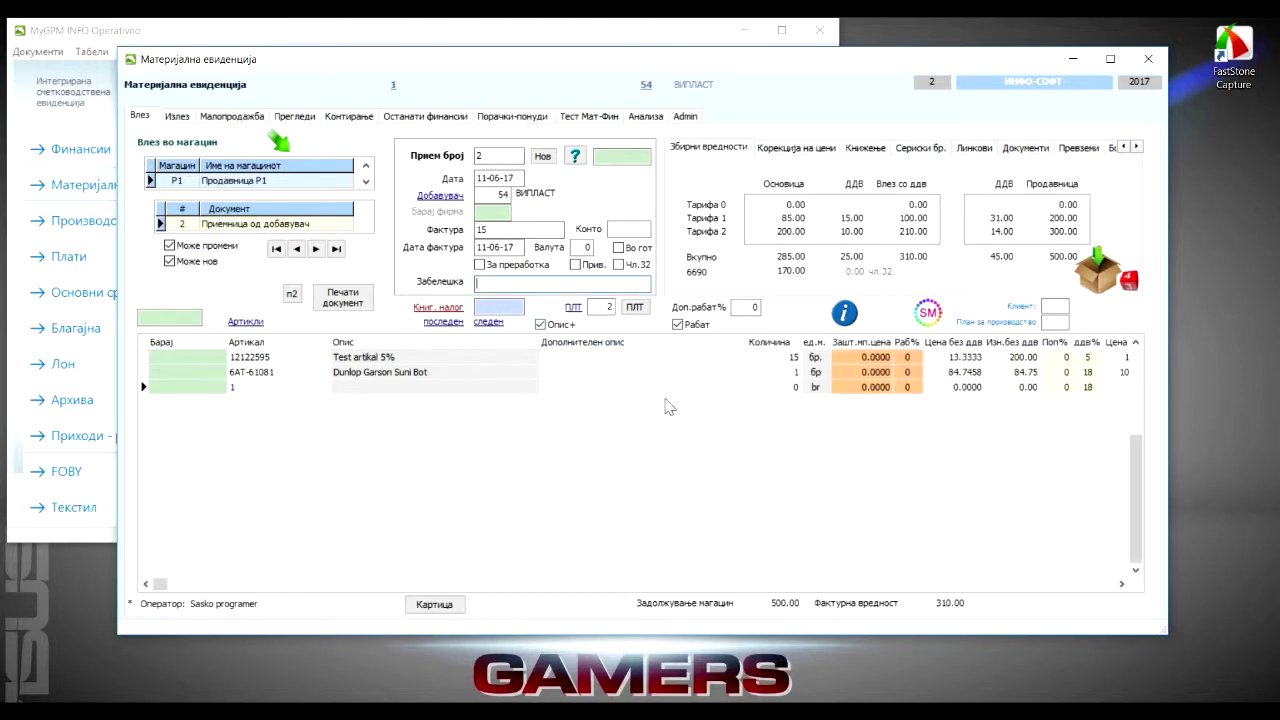
left_click_drag(545, 342, 449, 342)
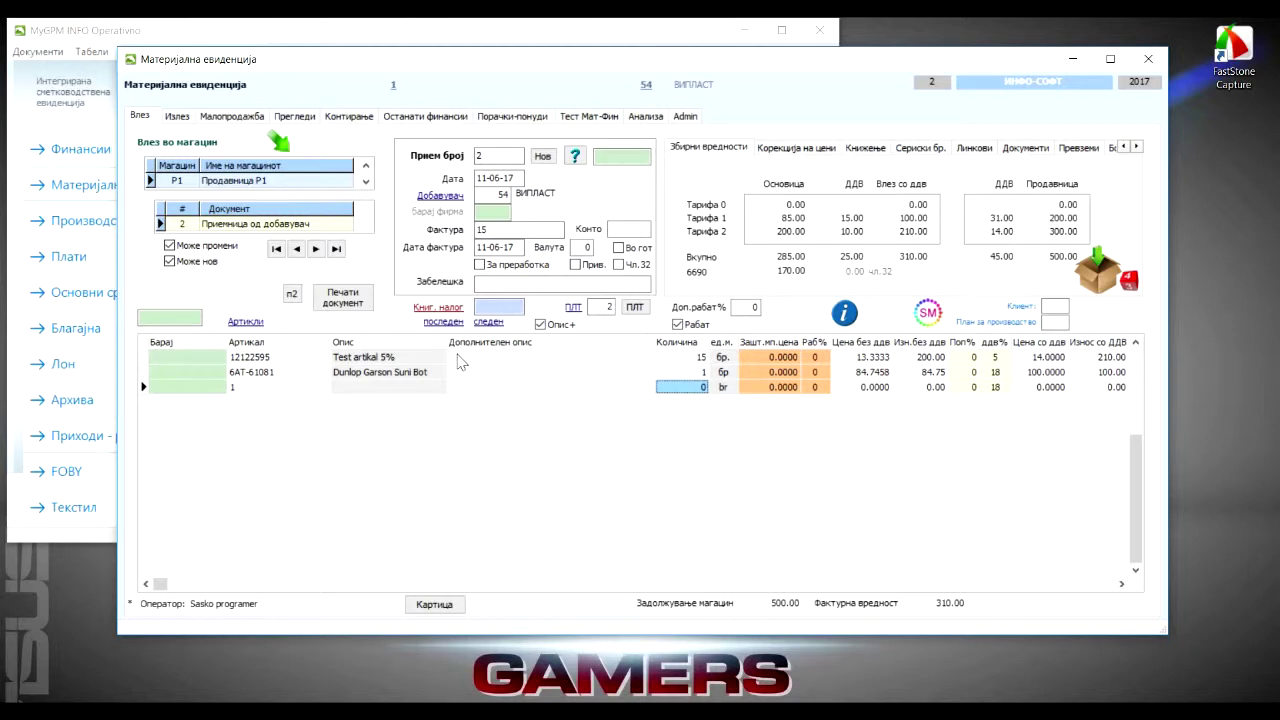
left_click_drag(449, 342, 378, 343)
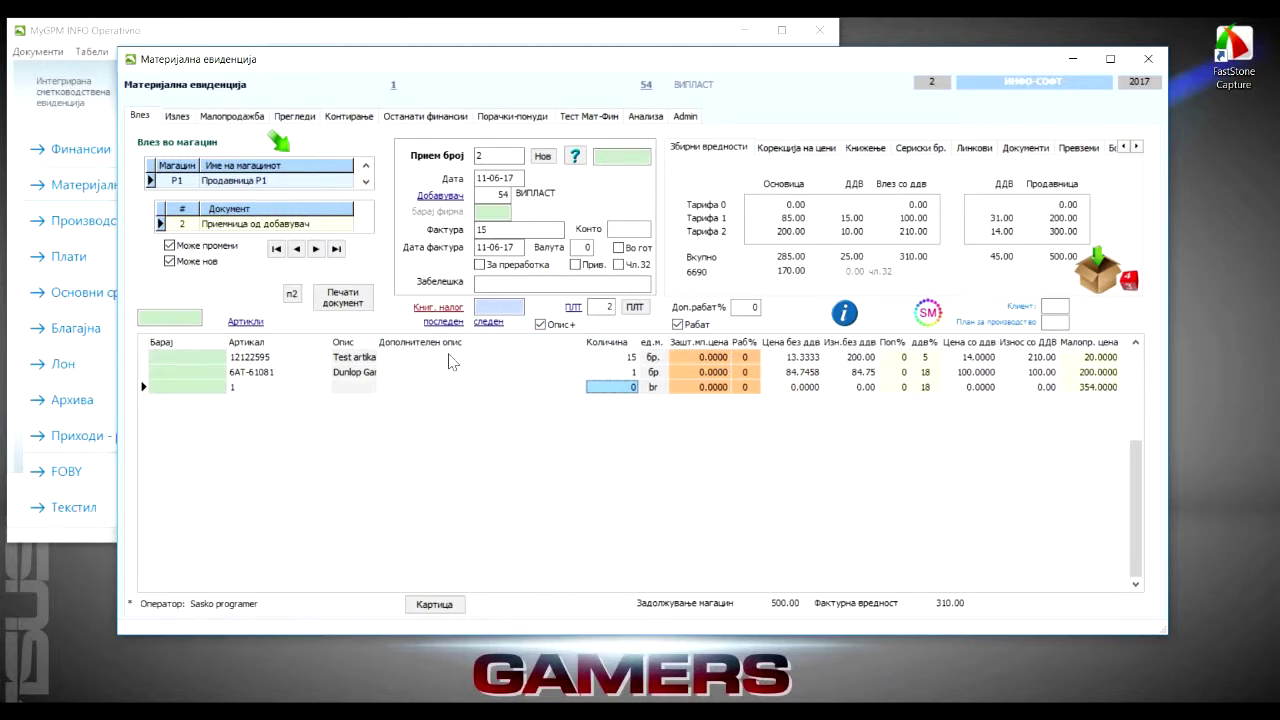
Enter "Четки за заби" as the additional description of the article 1 line and 10 as its quantity.
left_click(400, 387)
left_click(401, 388)
type("Четк")
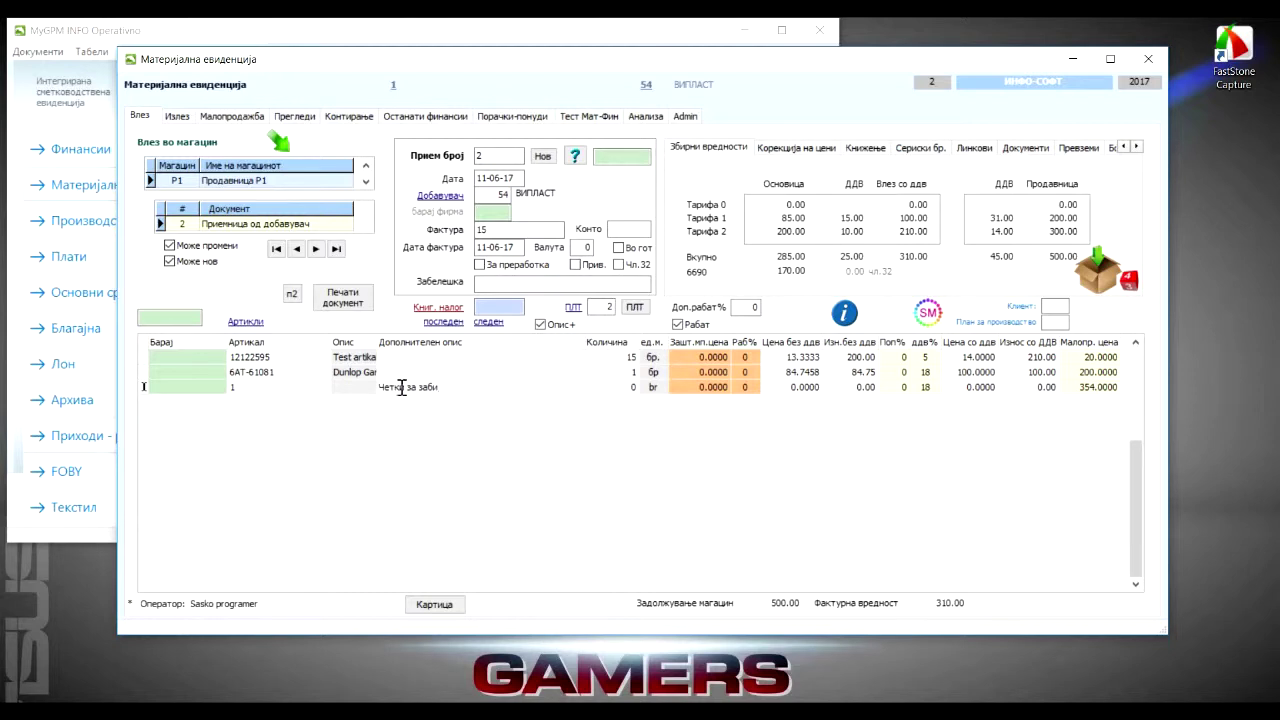
type("и за заби")
key("Return")
type("10")
key("Return")
Set the Четки за заби line's amount with VAT to 1500 and its retail price to 200.
key("Return")
key("Return")
key("Return")
key("Return")
key("Return")
key("Return")
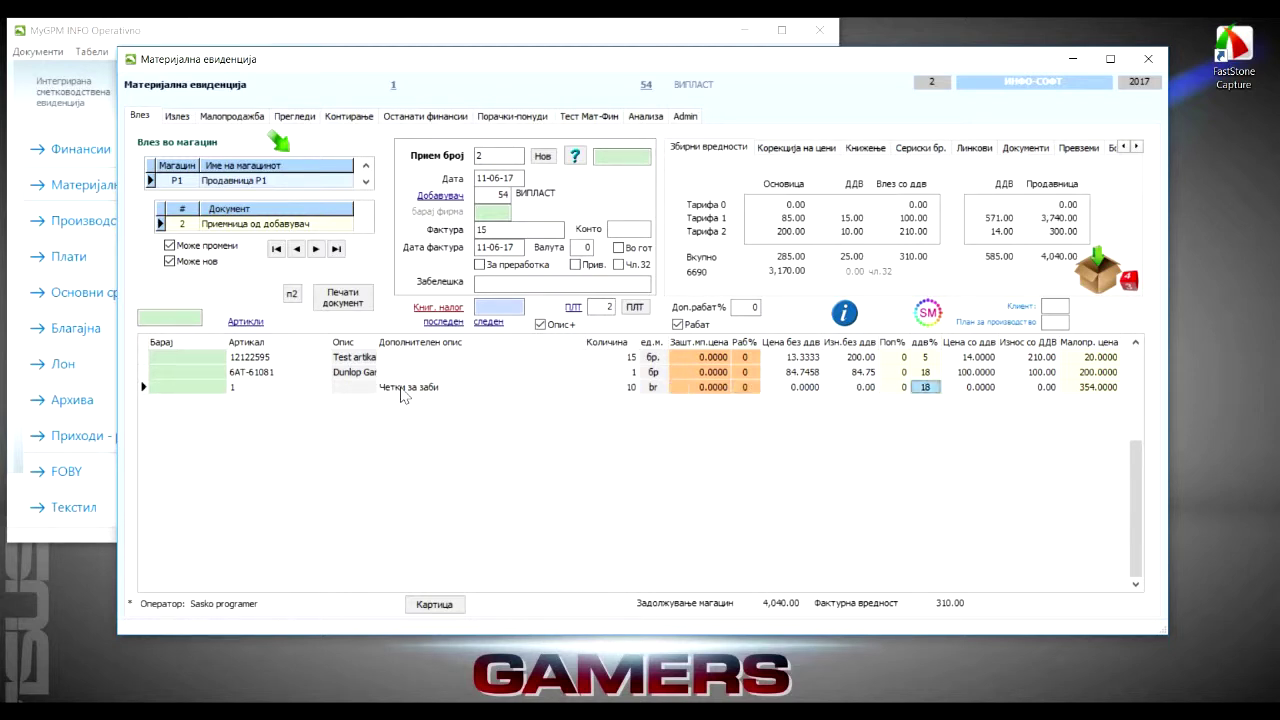
key("Return")
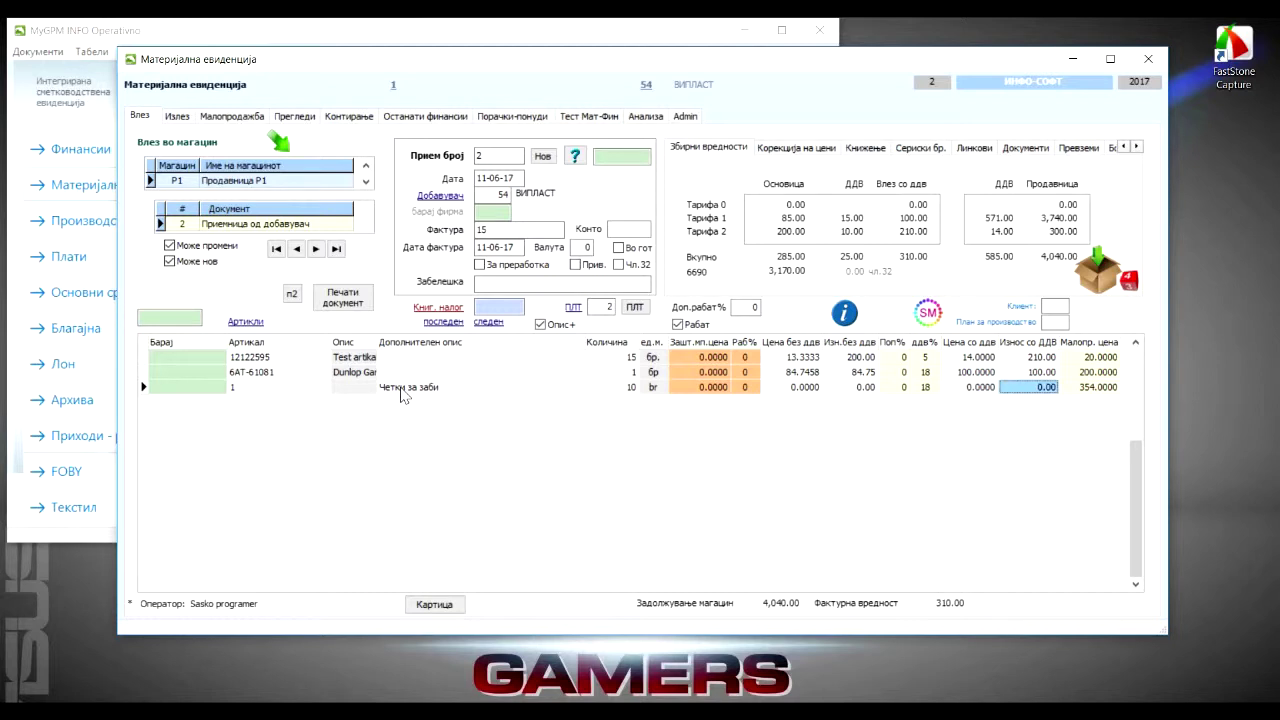
type("1500")
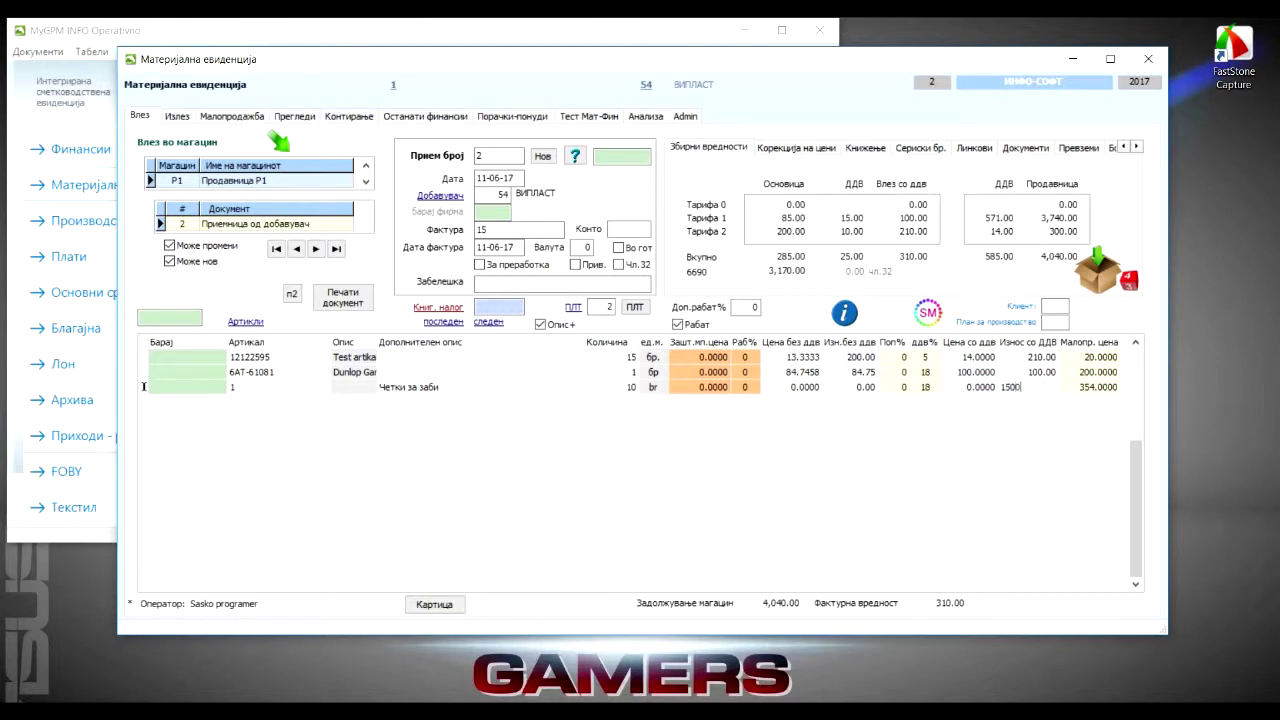
key("Return")
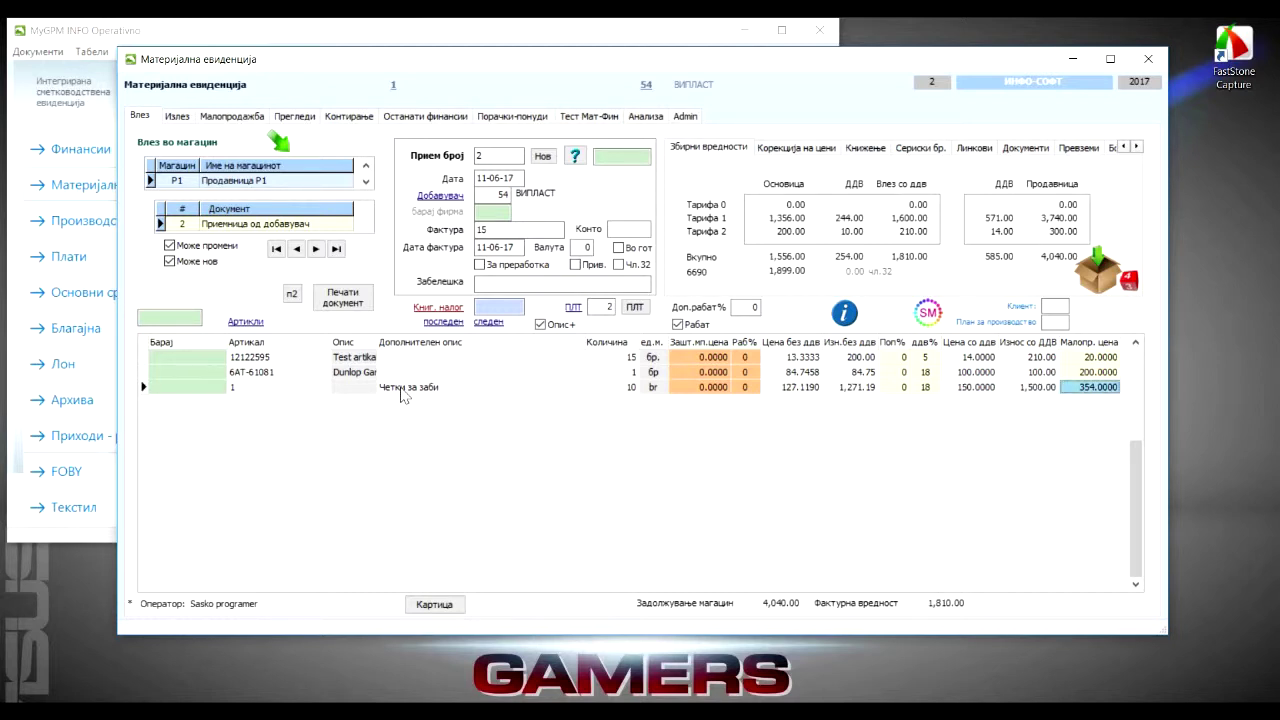
type("200")
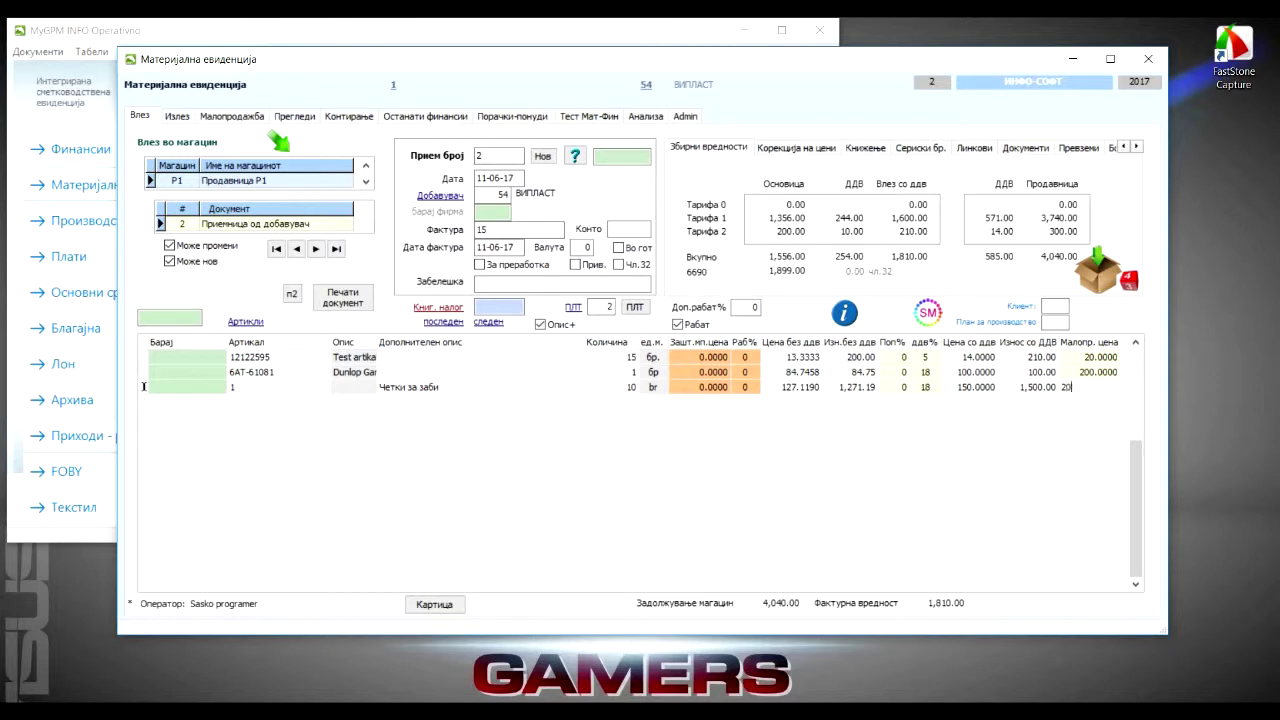
key("Return")
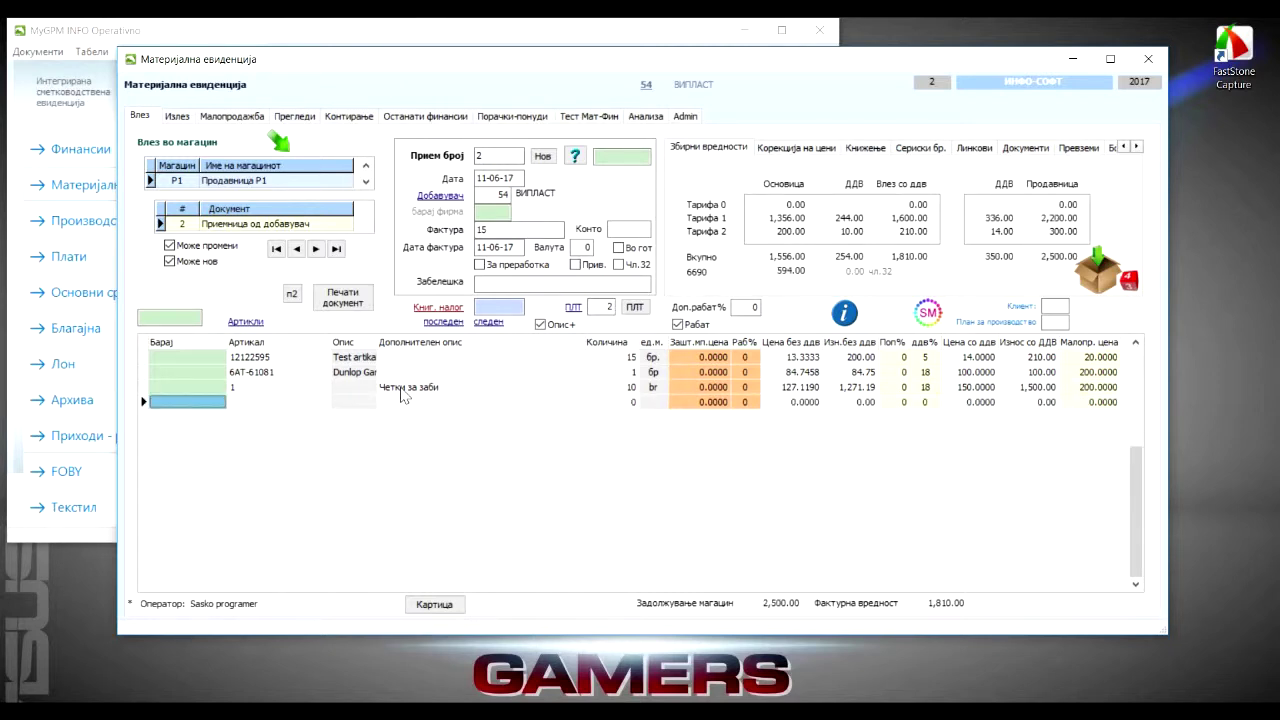
Add article 2 on a new receipt line with the additional description "Компири" and quantity 100.
key("Return")
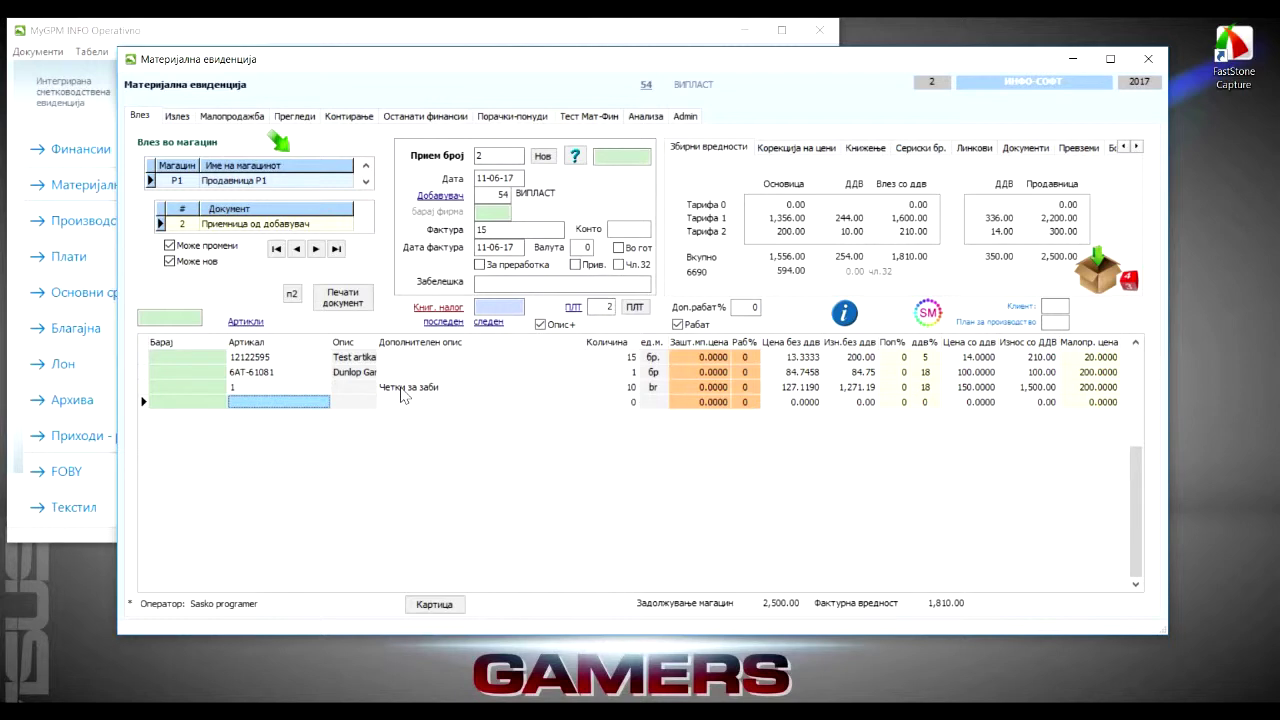
type("1")
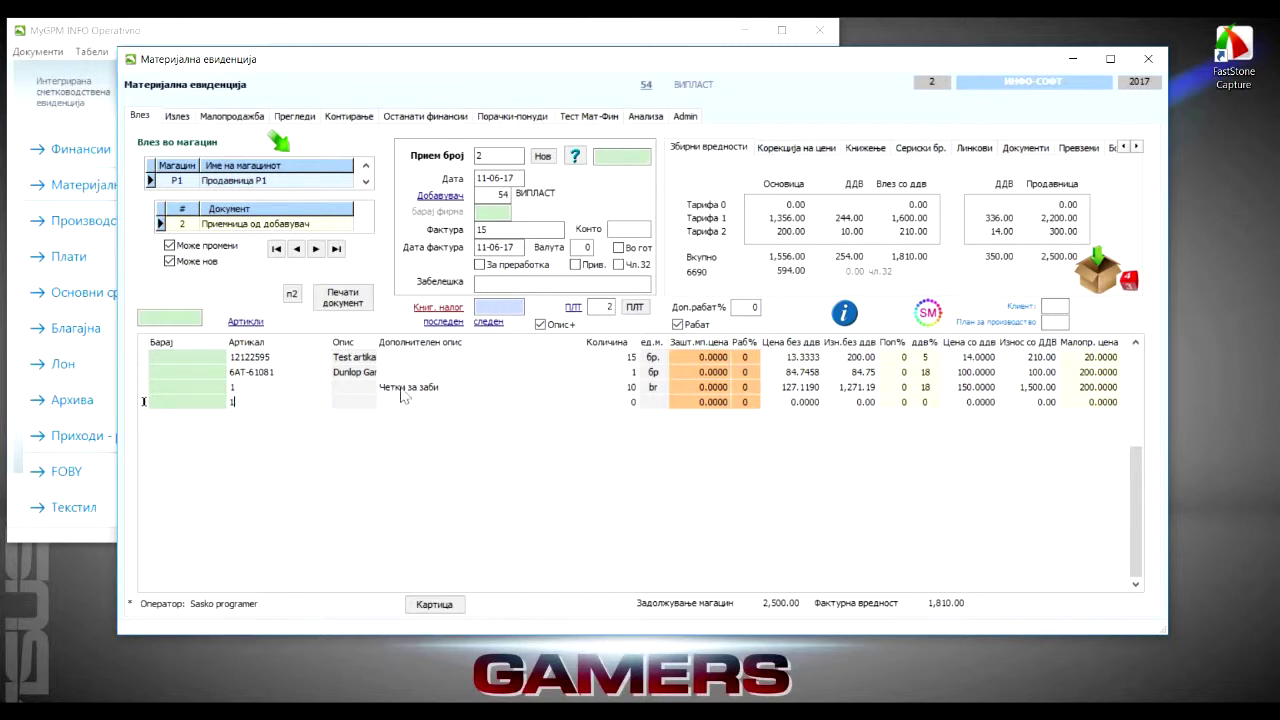
key("BackSpace")
type("2")
key("Return")
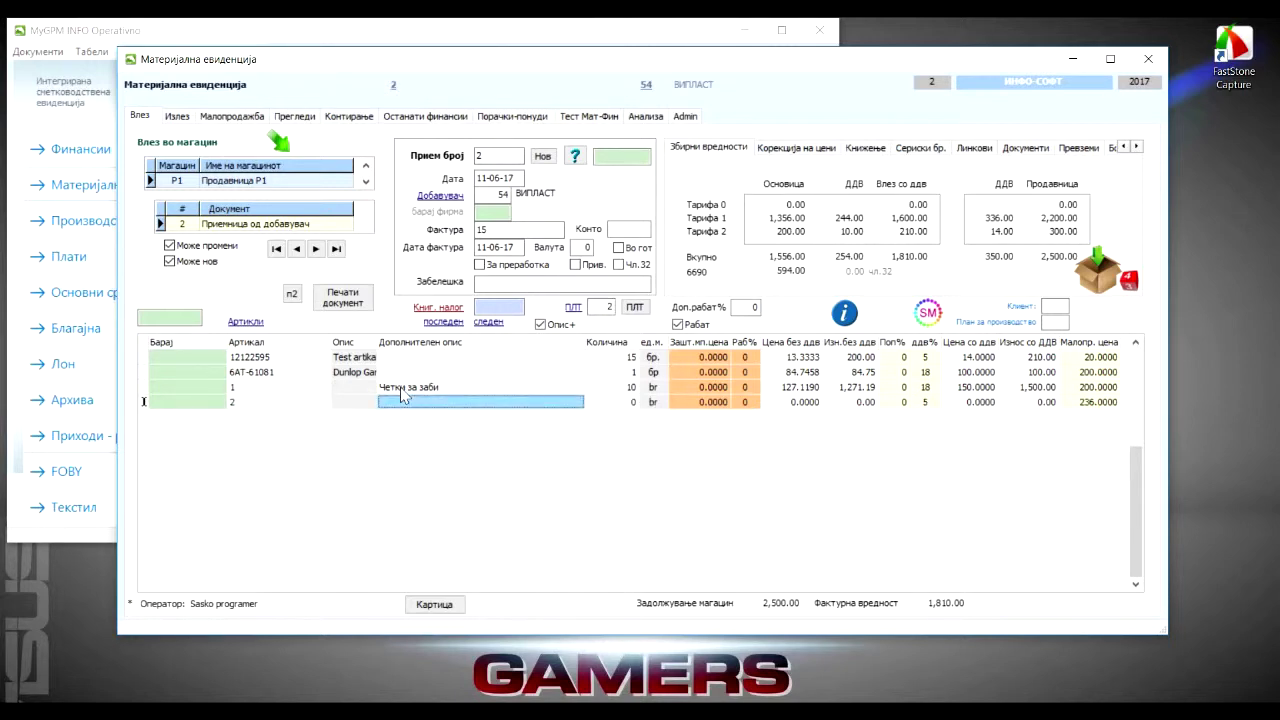
type("Копири")
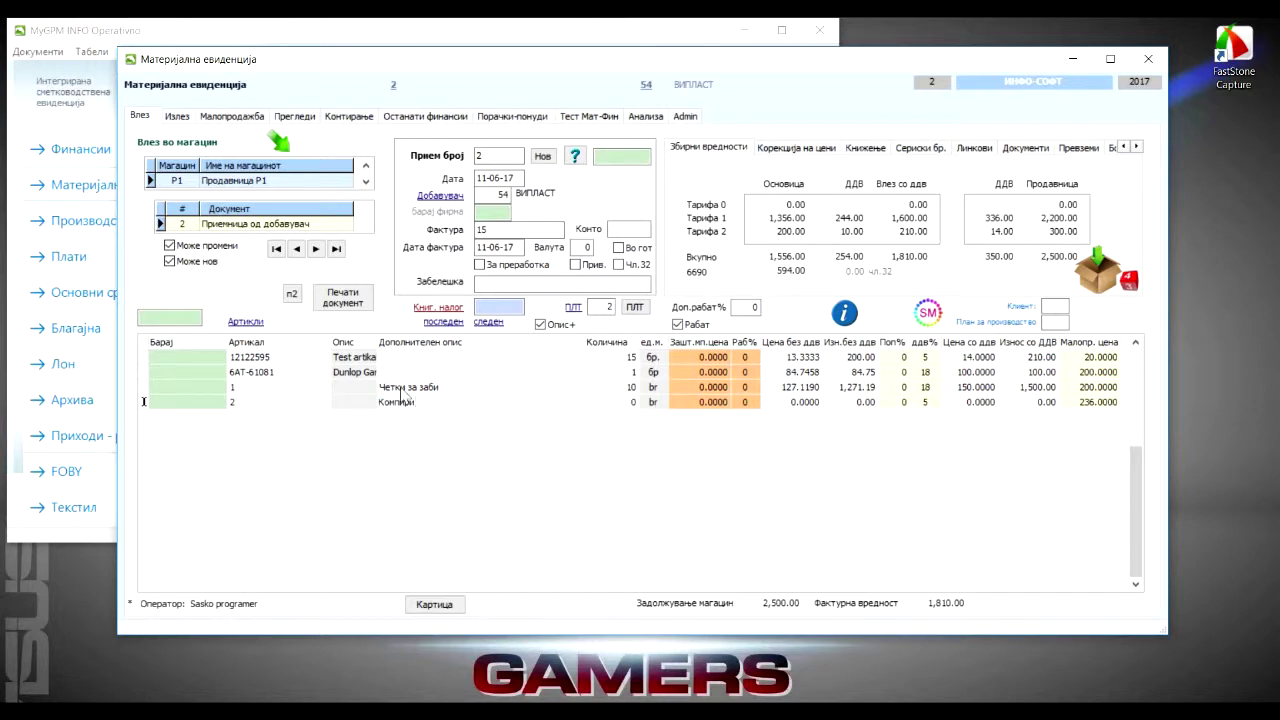
key("Return")
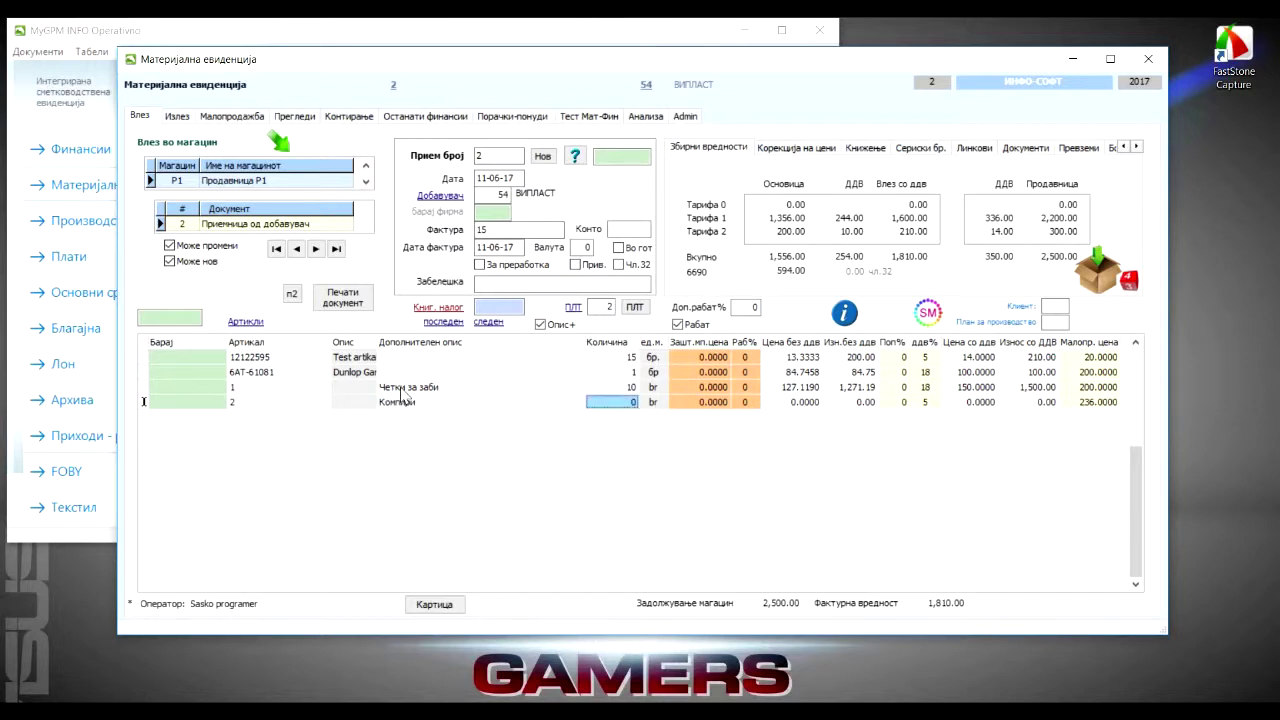
type("100")
key("Return")
Set the Компири line's price with VAT to 12 and its retail price to 20.
key("Return")
key("Return")
key("Return")
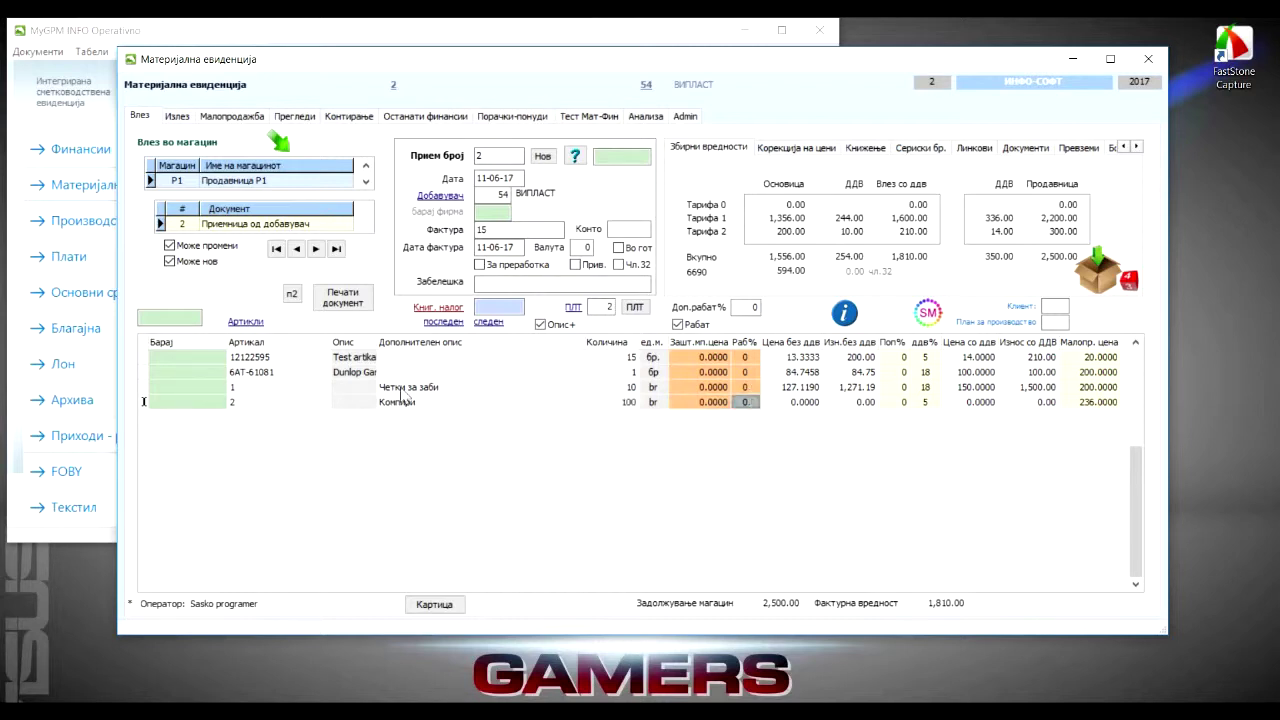
key("Return")
key("Return")
key("Return")
type("12")
key("Return")
key("Return")
type("20")
key("Return")
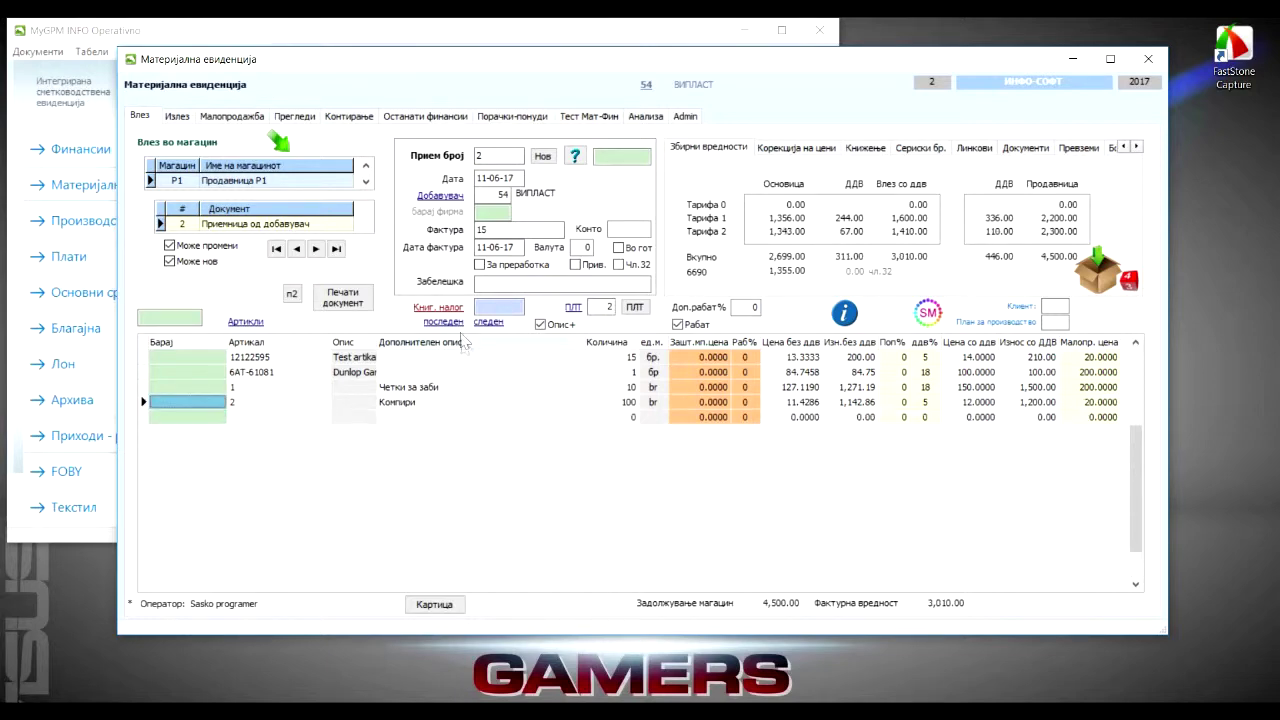
Preview the ПЛТ retail receiving sheet with all four receipt lines and close the preview.
left_click(636, 307)
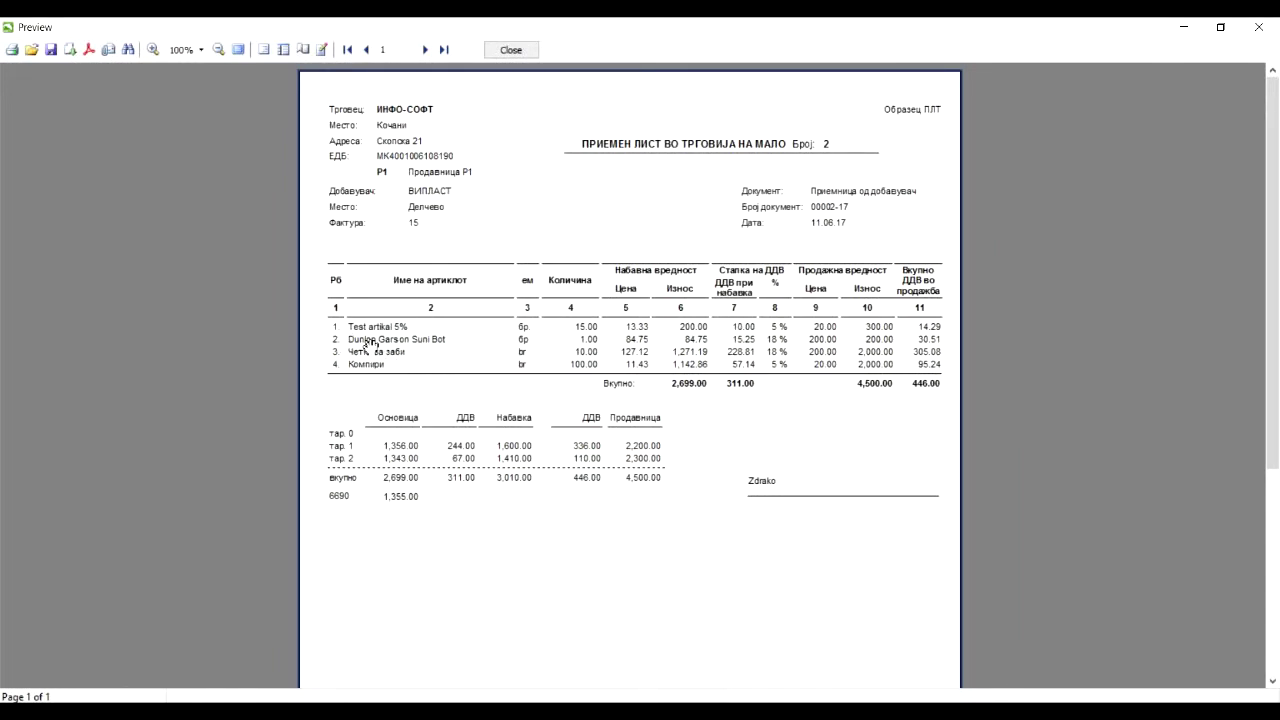
left_click(510, 50)
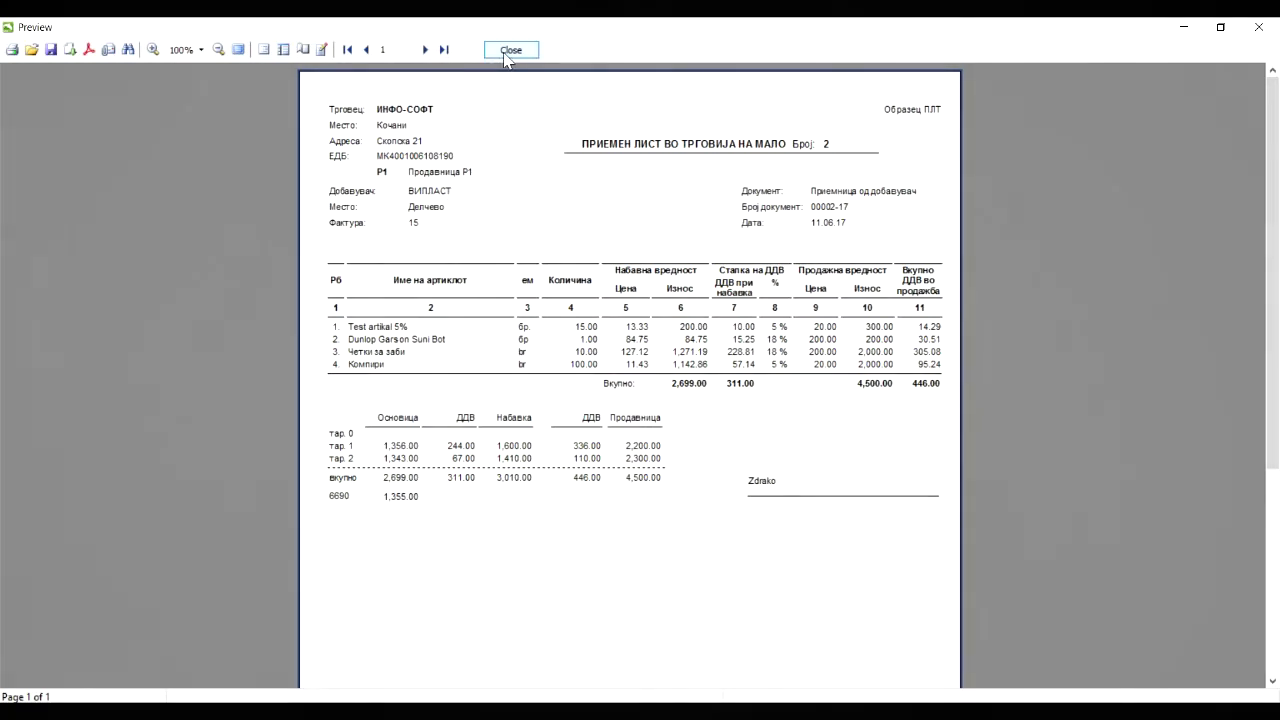